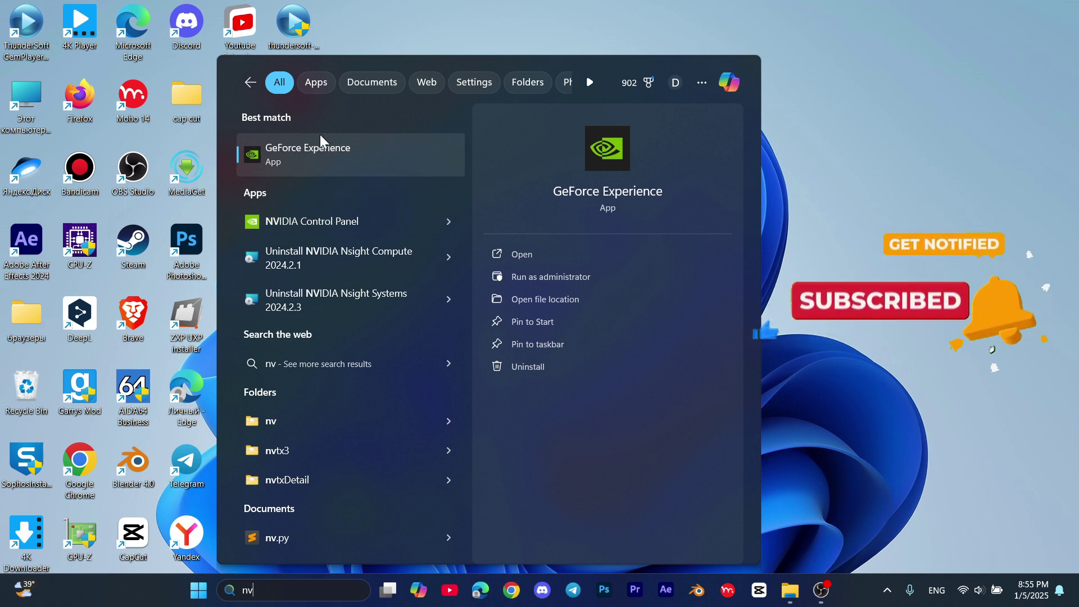
Launch GeForce Experience from the Start menu search, which brings up the NVIDIA app installer 11.0.1.189
key(Escape)
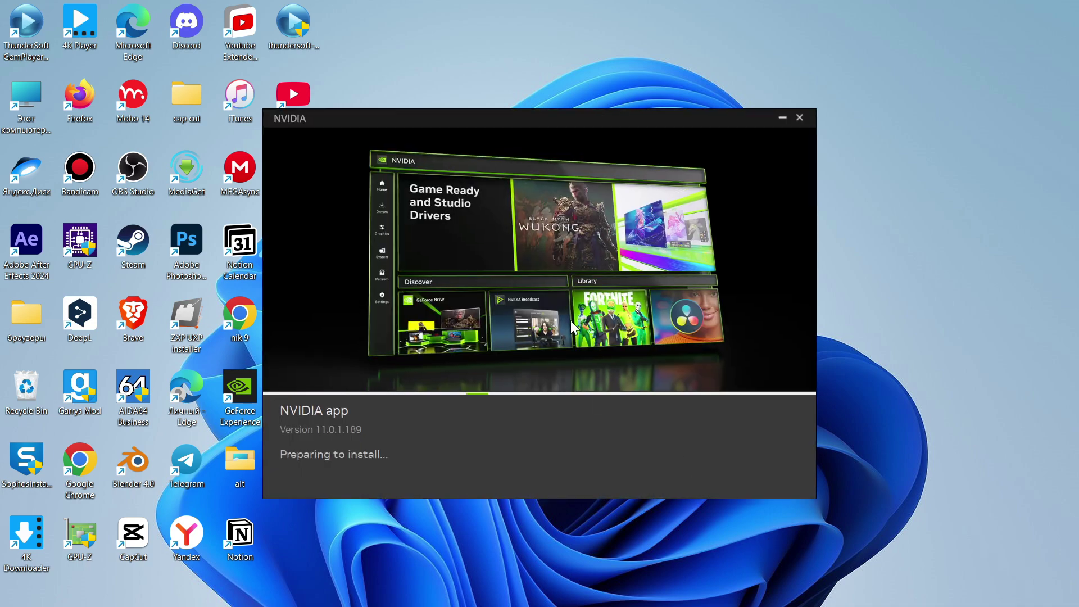
Decline the NVIDIA app upgrade and view the Drivers page showing Game Ready Driver 566.36
click(724, 481)
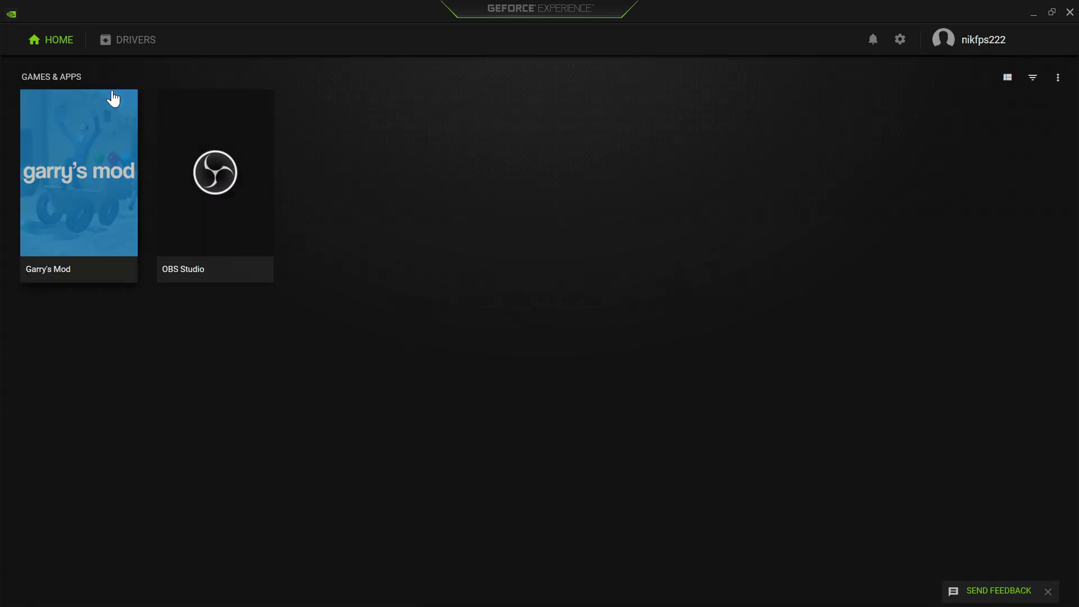
click(148, 49)
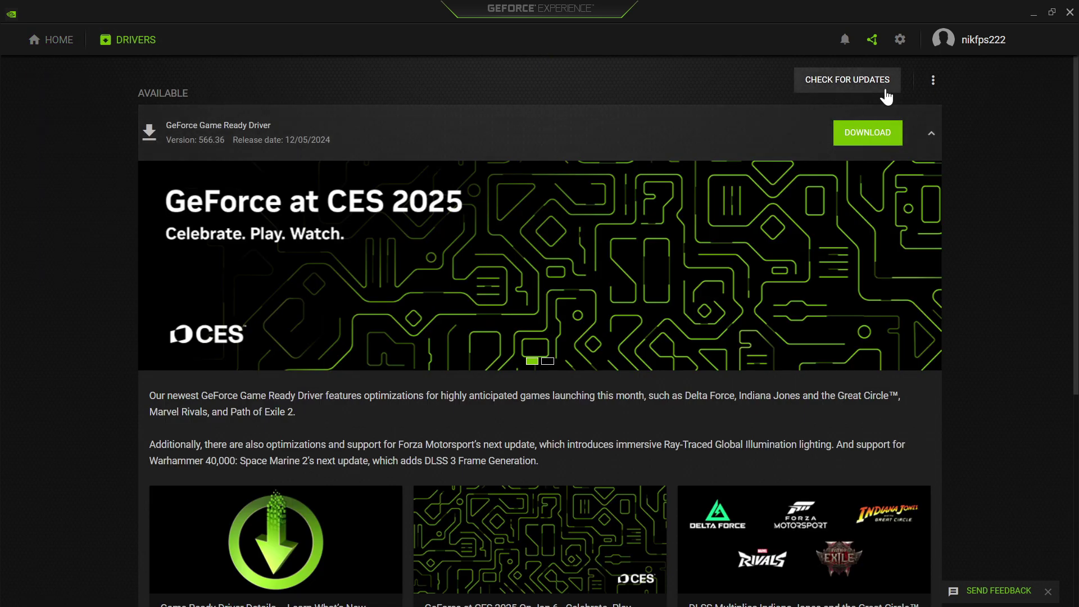
Set the driver preference to Studio Driver so NVIDIA Studio Driver 566.36 is offered
click(933, 80)
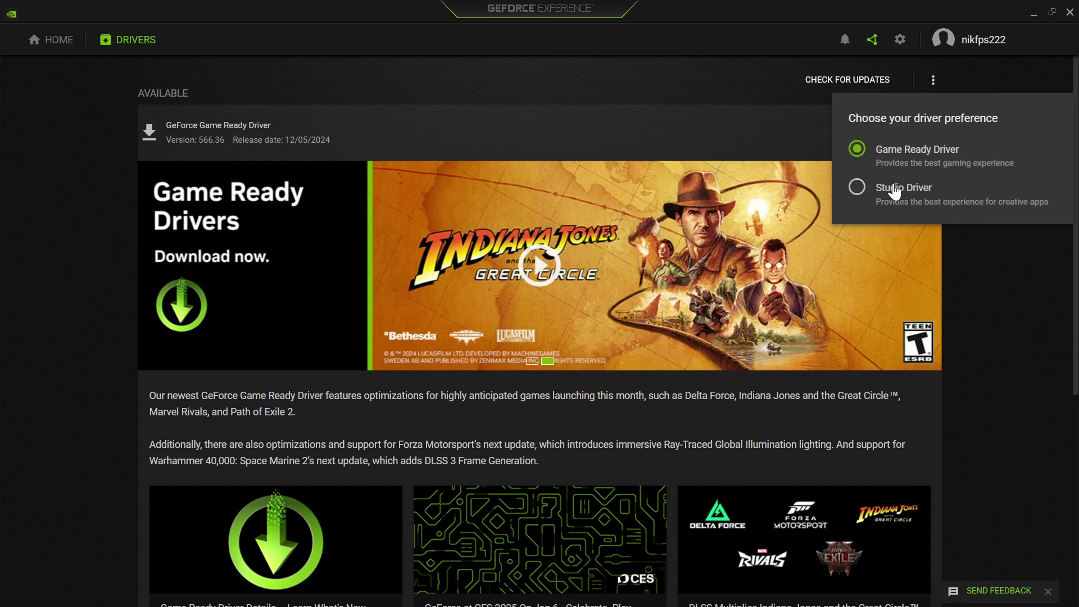
click(858, 187)
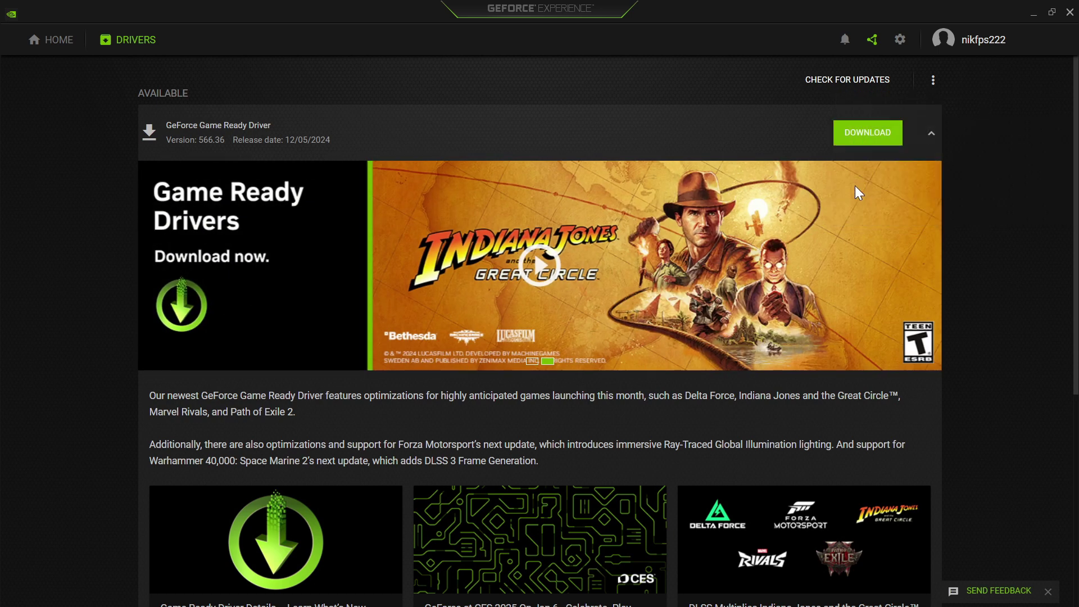
click(931, 83)
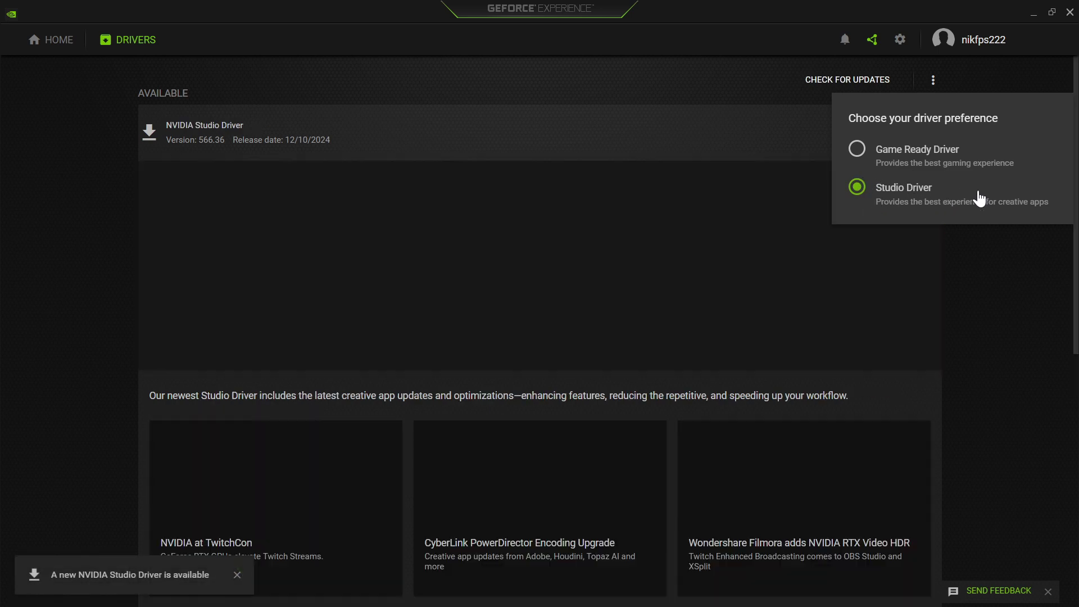
click(697, 108)
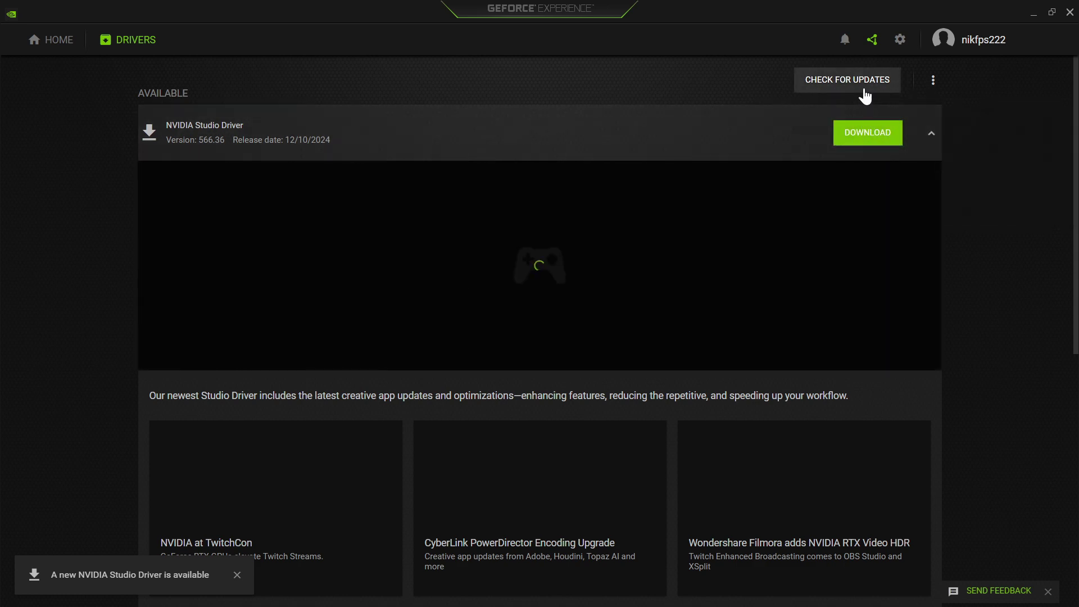
Close GeForce Experience and launch NVIDIA Control Panel by searching 'nv'
click(1070, 12)
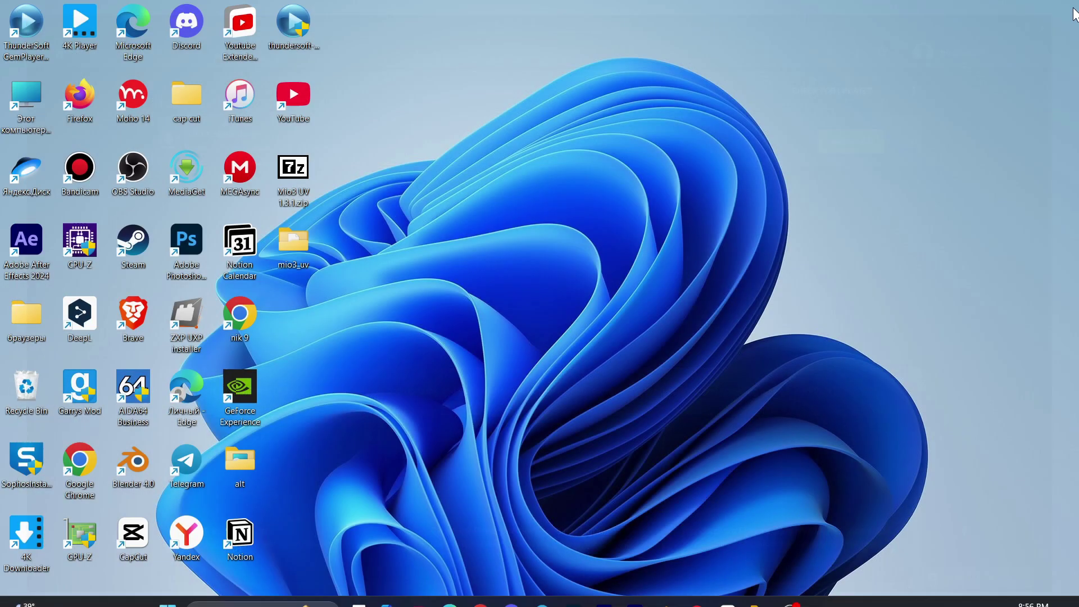
click(300, 580)
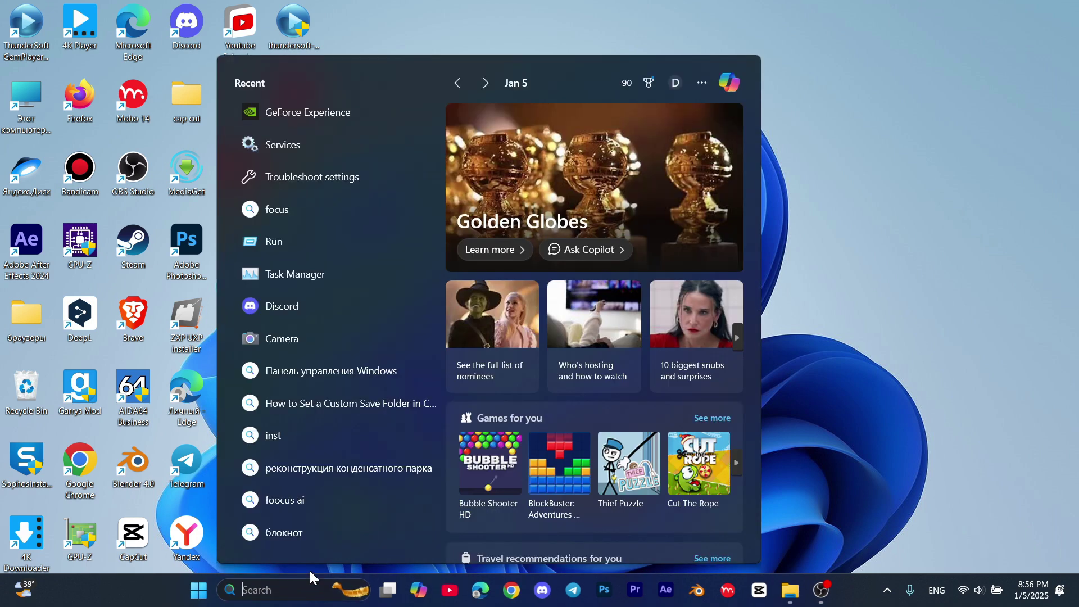
text(nv)
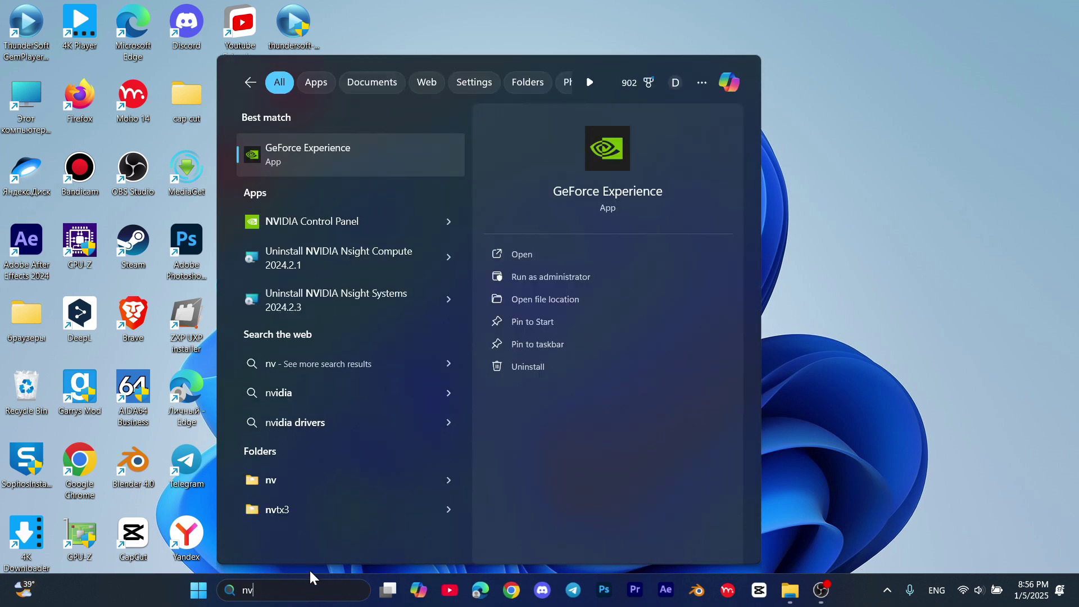
click(329, 231)
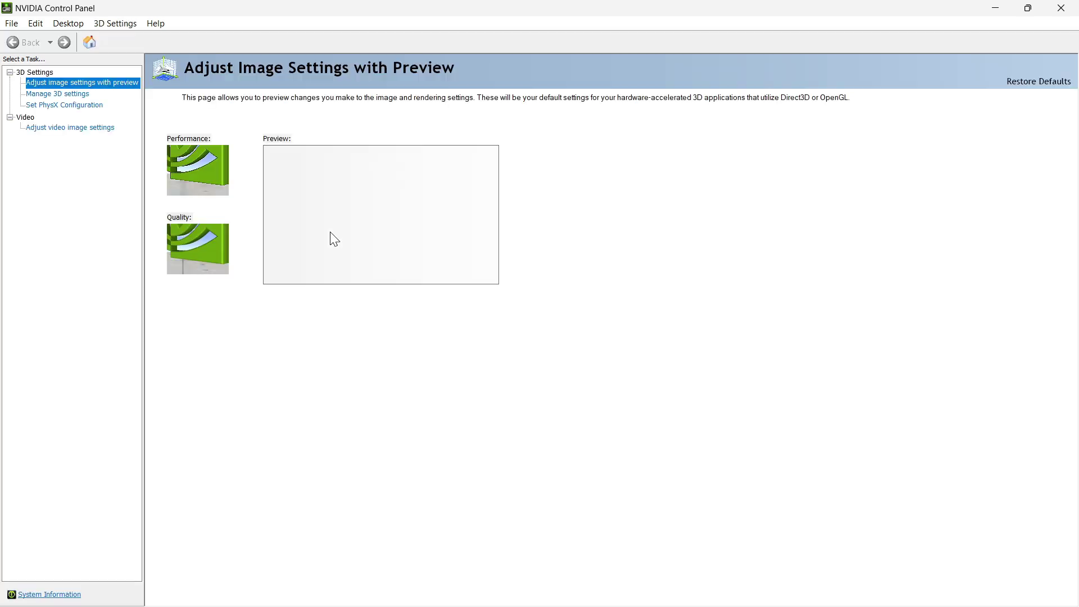
Open Set PhysX Configuration and keep the PhysX processor on CPU after checking the choices
click(73, 94)
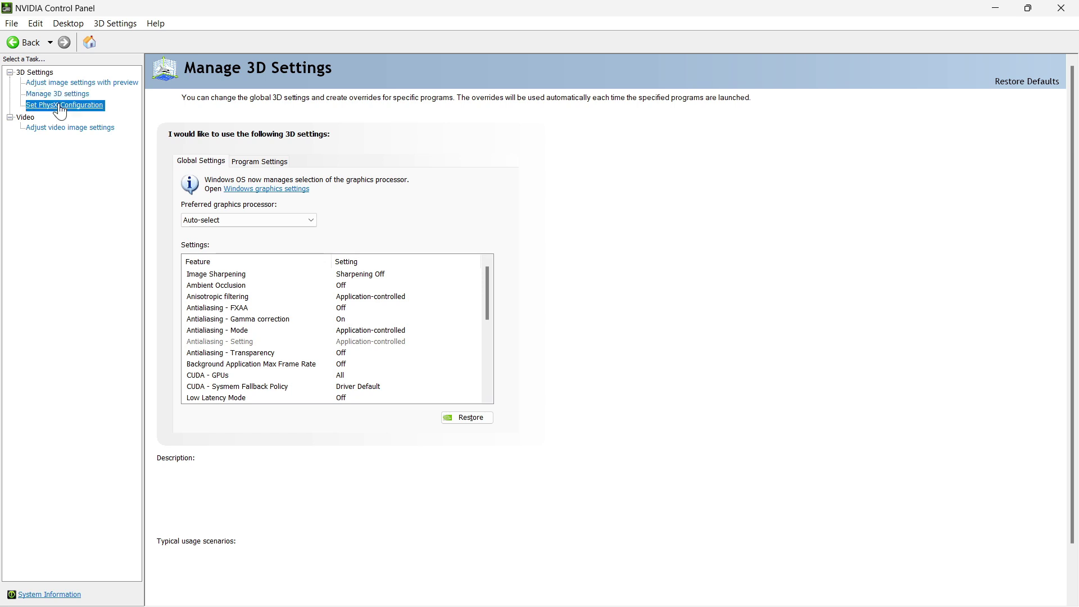
click(61, 107)
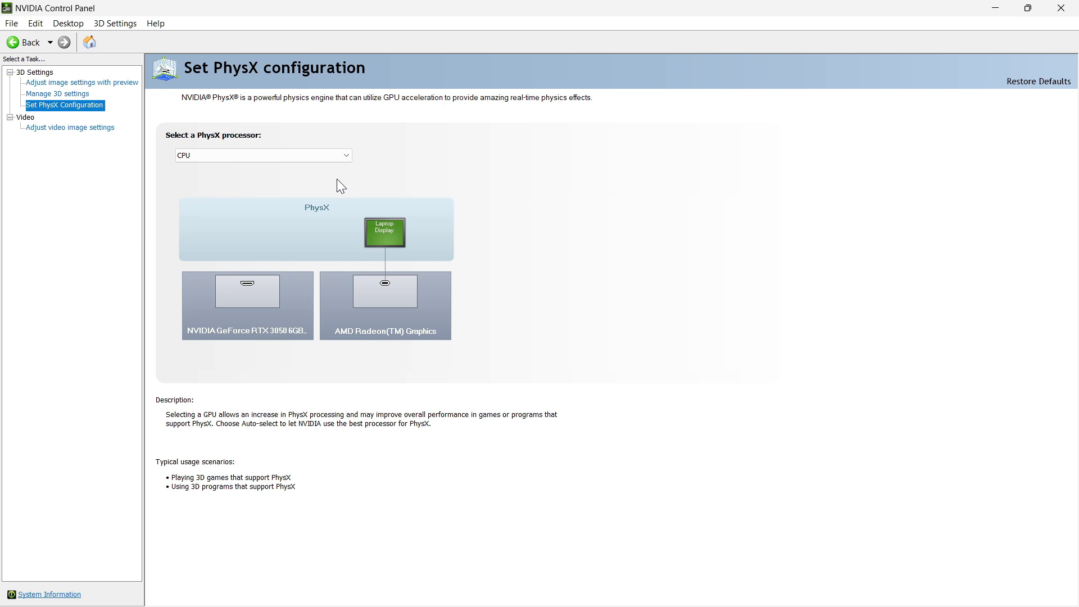
click(266, 155)
click(266, 155)
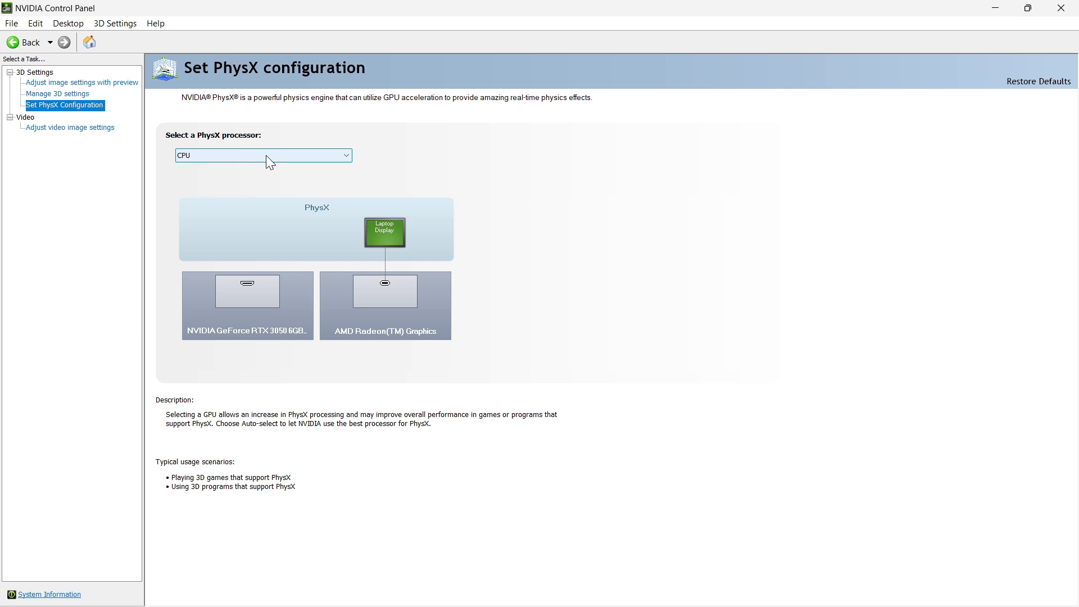
click(265, 155)
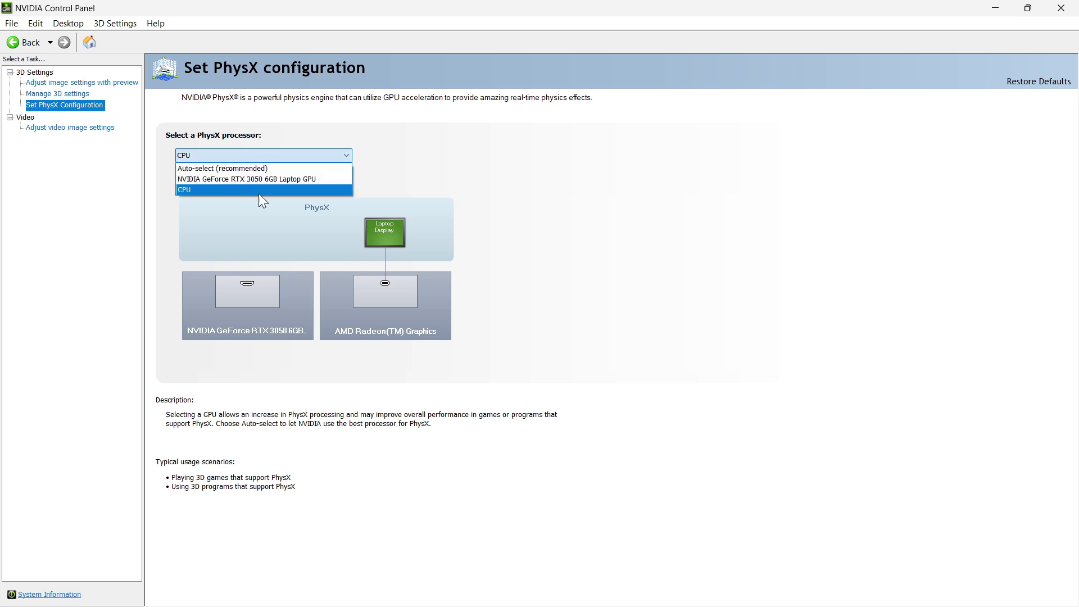
click(159, 231)
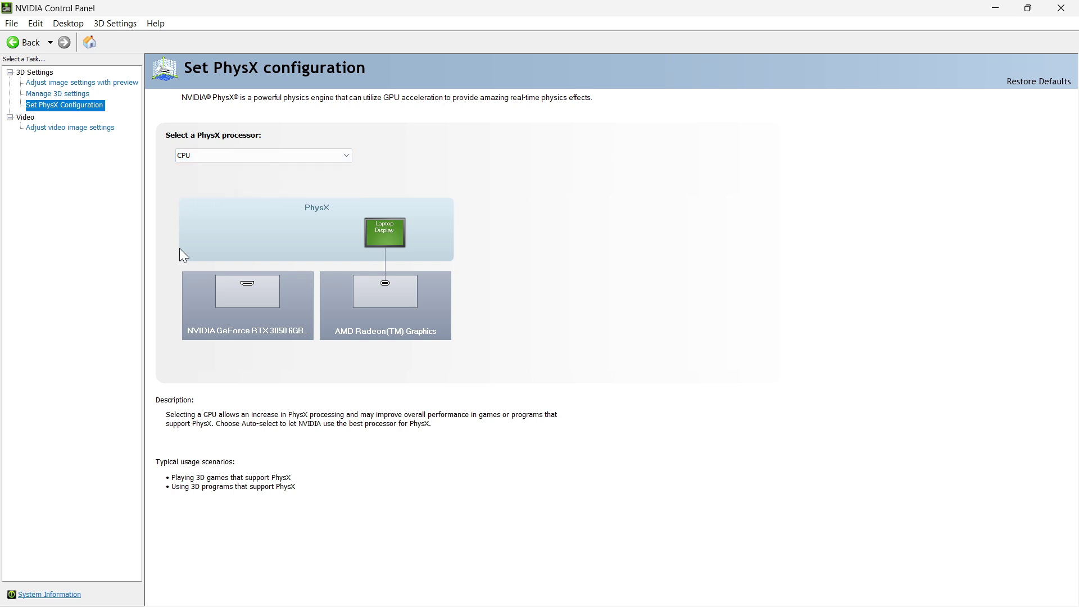
Select 'Use the advanced 3D image settings', then return to Manage 3D Settings
click(78, 84)
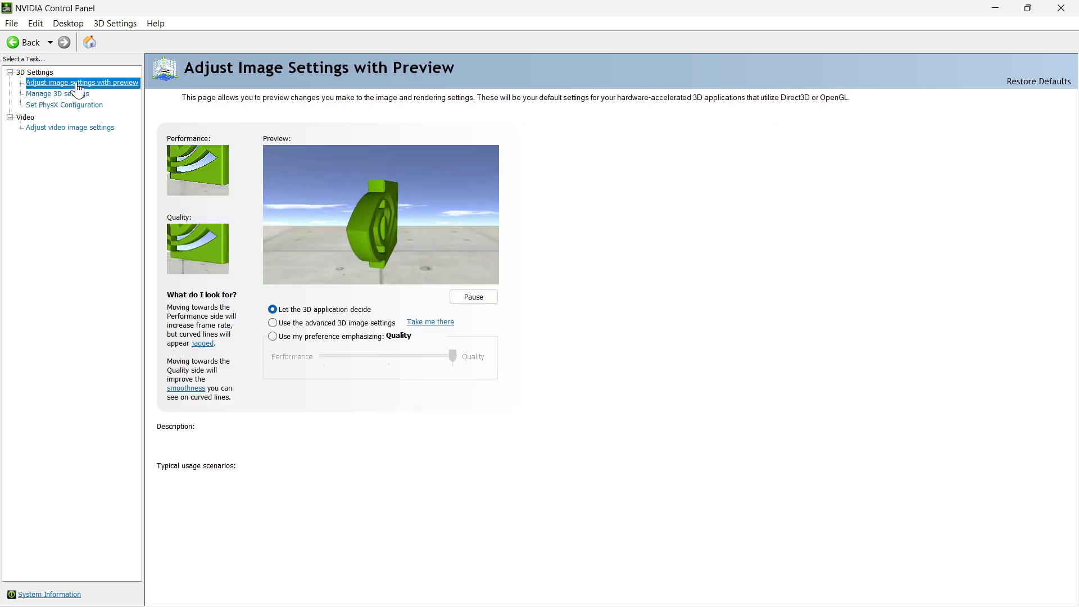
click(273, 325)
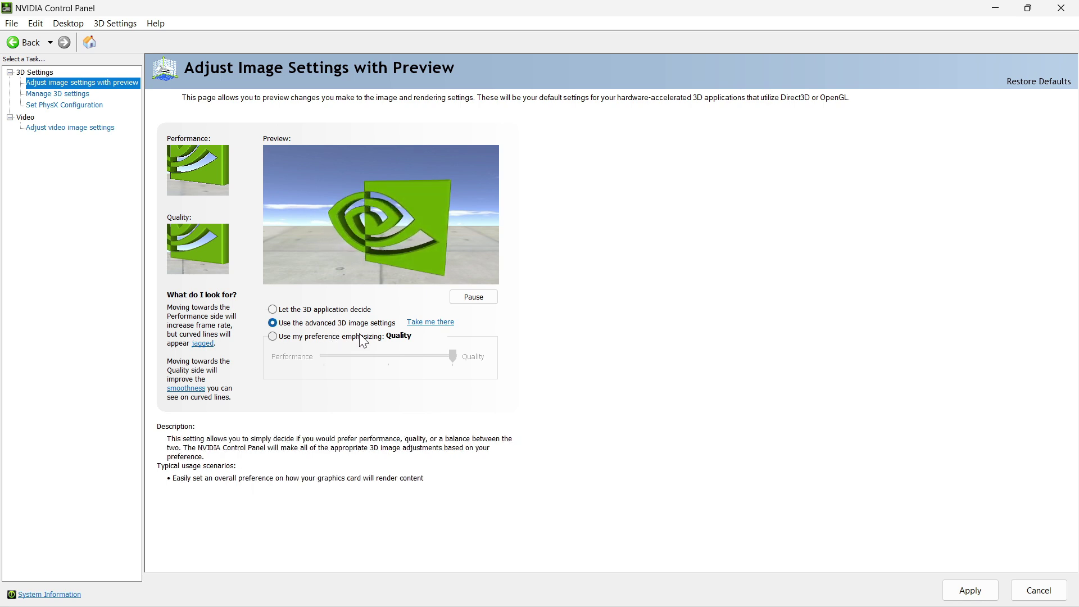
click(80, 95)
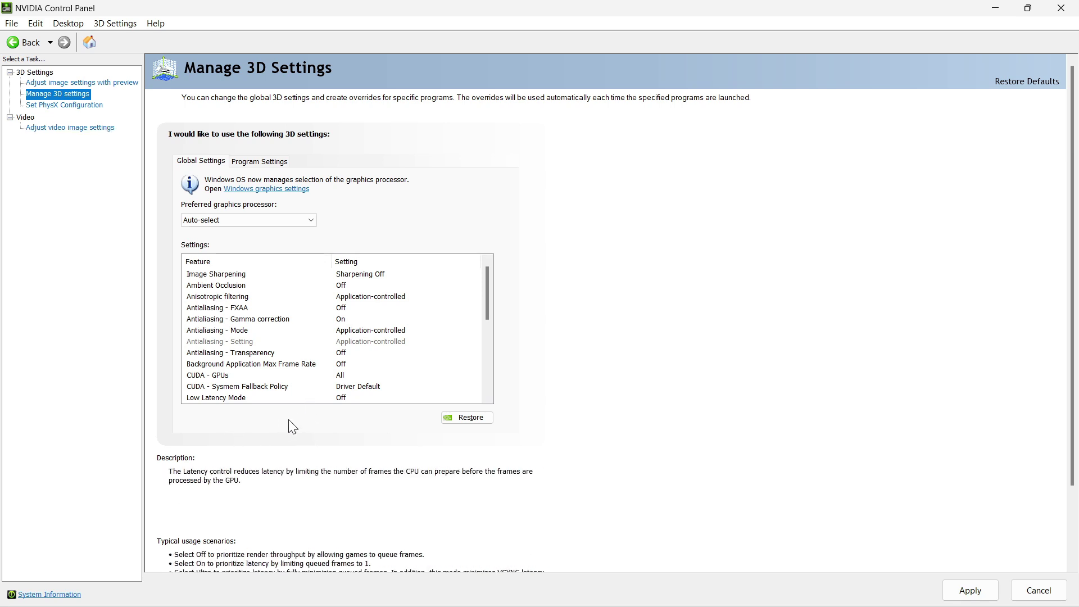
On the Program Settings tab, bring up the Add dialog listing recently used programs
click(262, 160)
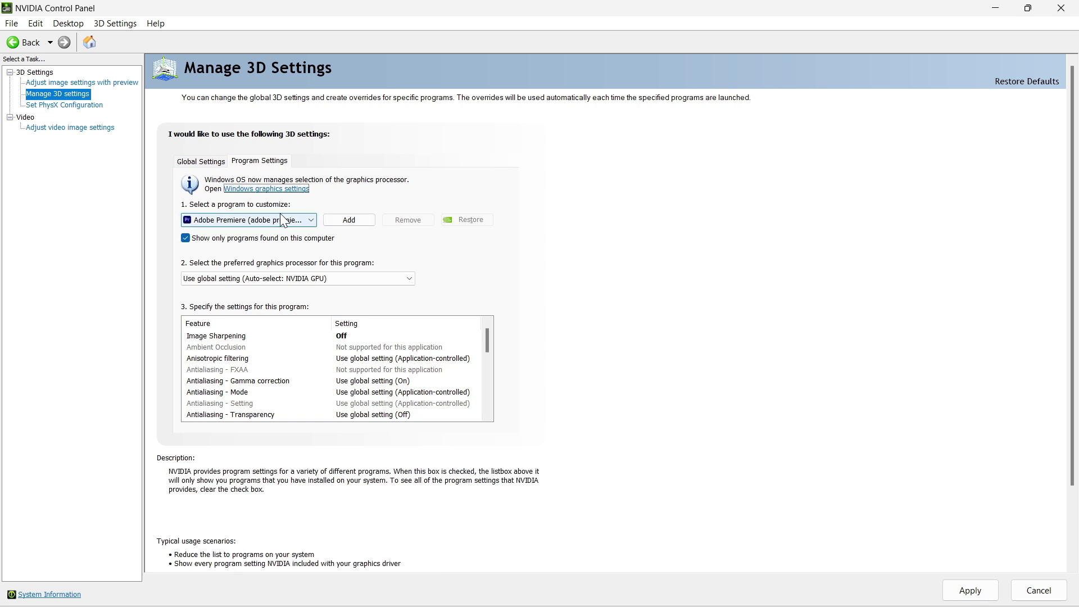
click(354, 222)
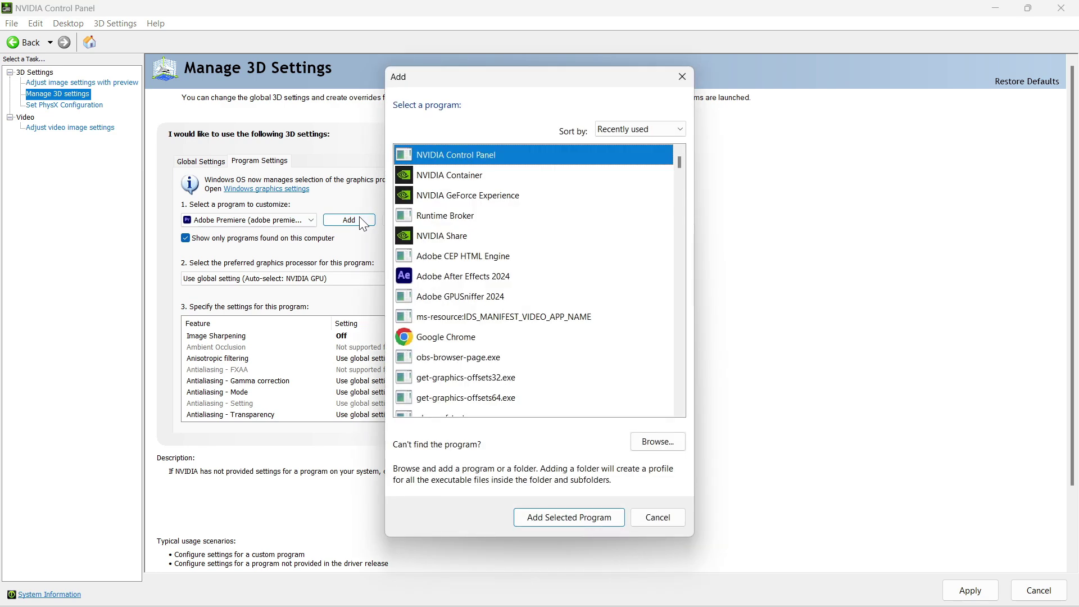
Browse to C:\Program Files\Blender Foundation\Blender 4.0 and select blender.exe
click(659, 442)
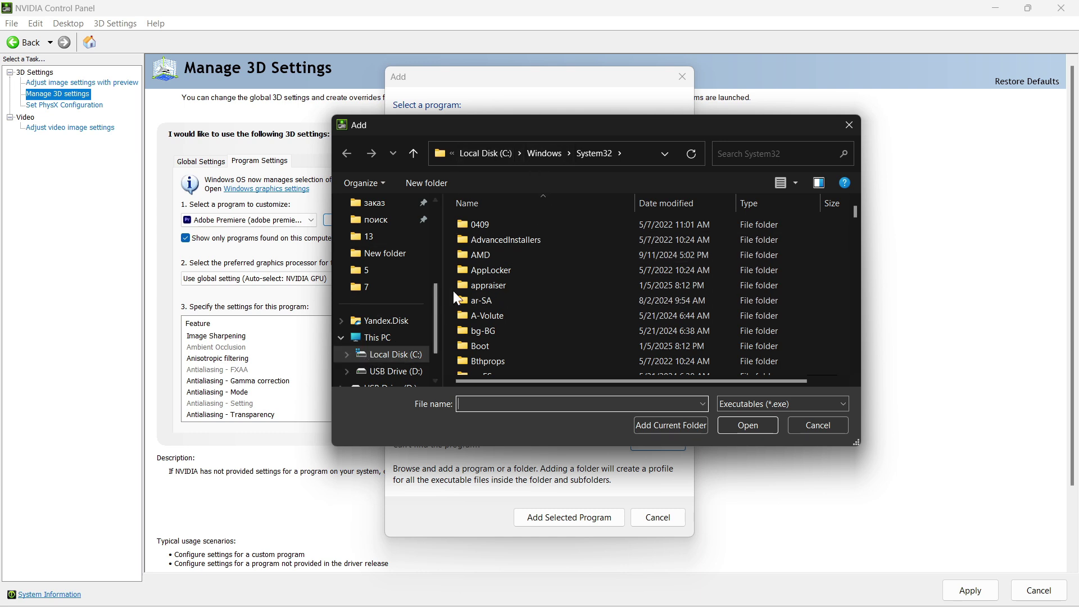
mouse_move(859, 211)
mouse_down()
mouse_move(858, 224)
mouse_move(861, 208)
mouse_up()
click(360, 339)
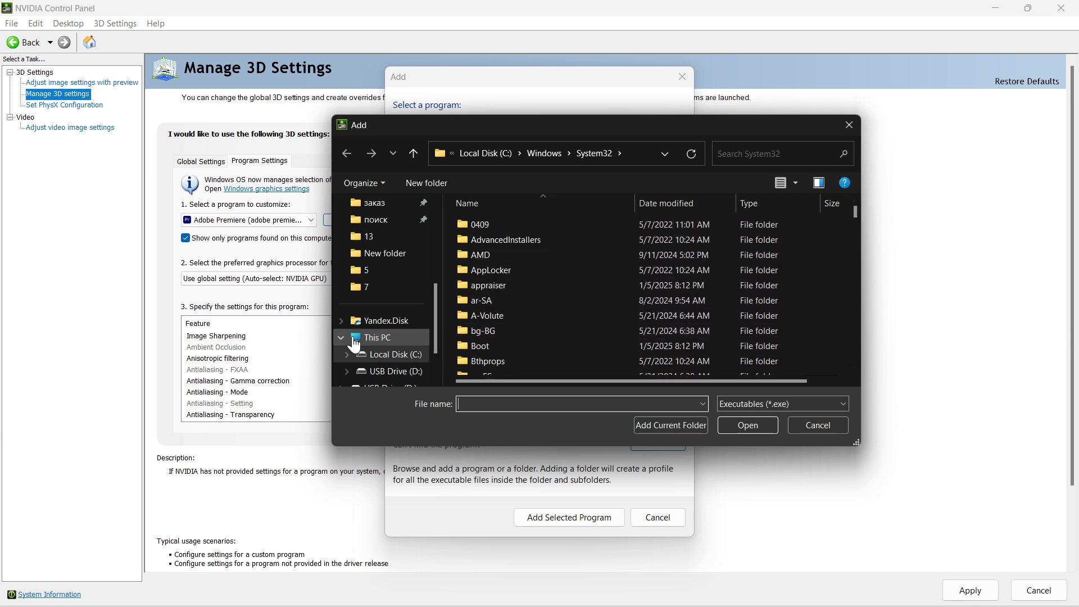
click(394, 355)
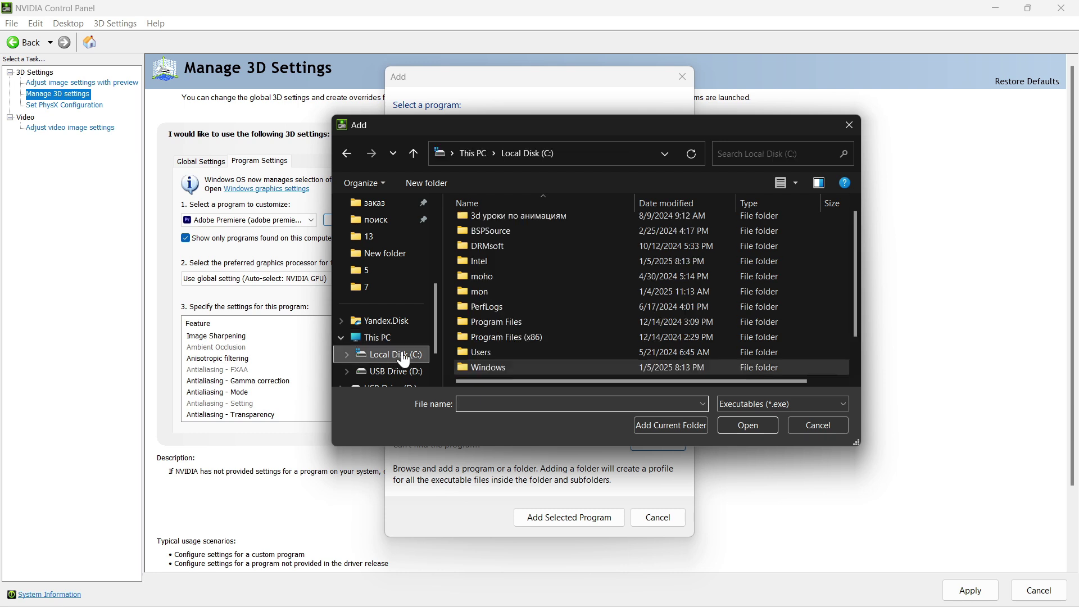
double_click(504, 318)
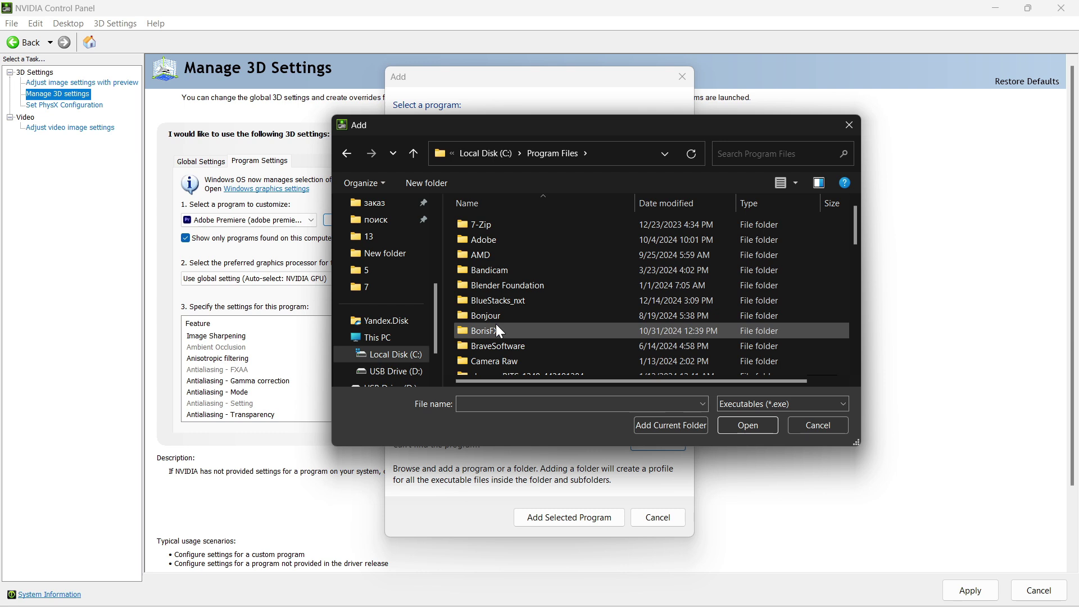
scroll(497, 328, down, 8)
scroll(498, 332, down, 5)
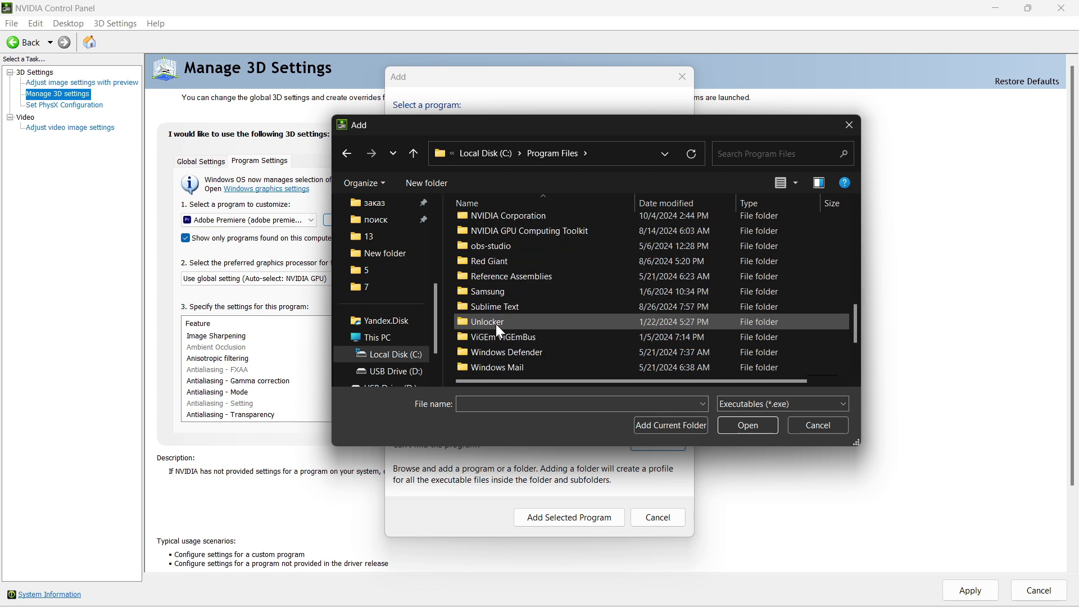
scroll(496, 324, up, 6)
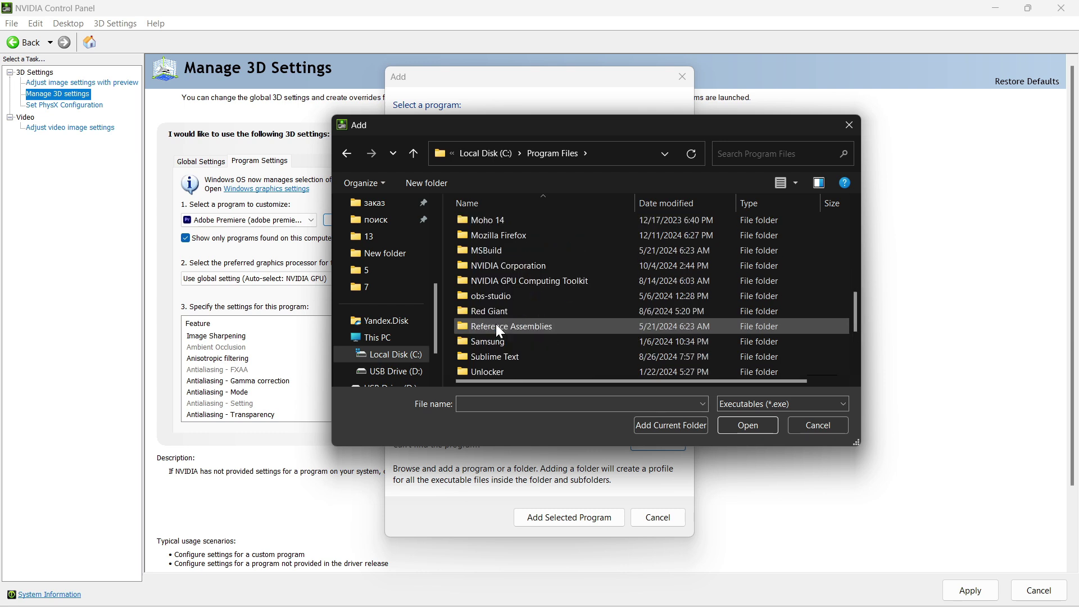
scroll(497, 324, up, 7)
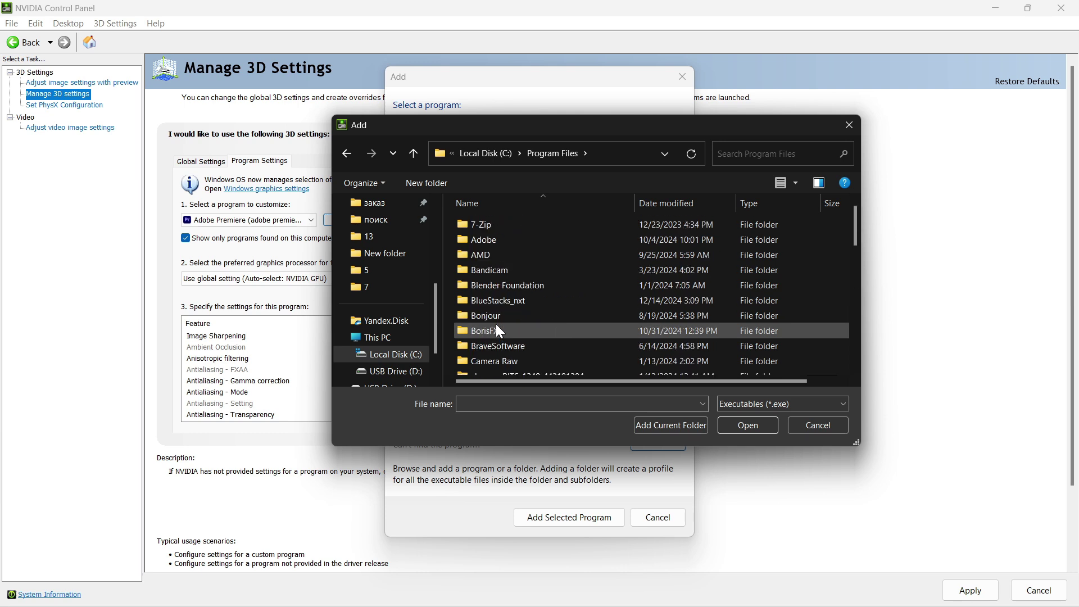
double_click(533, 284)
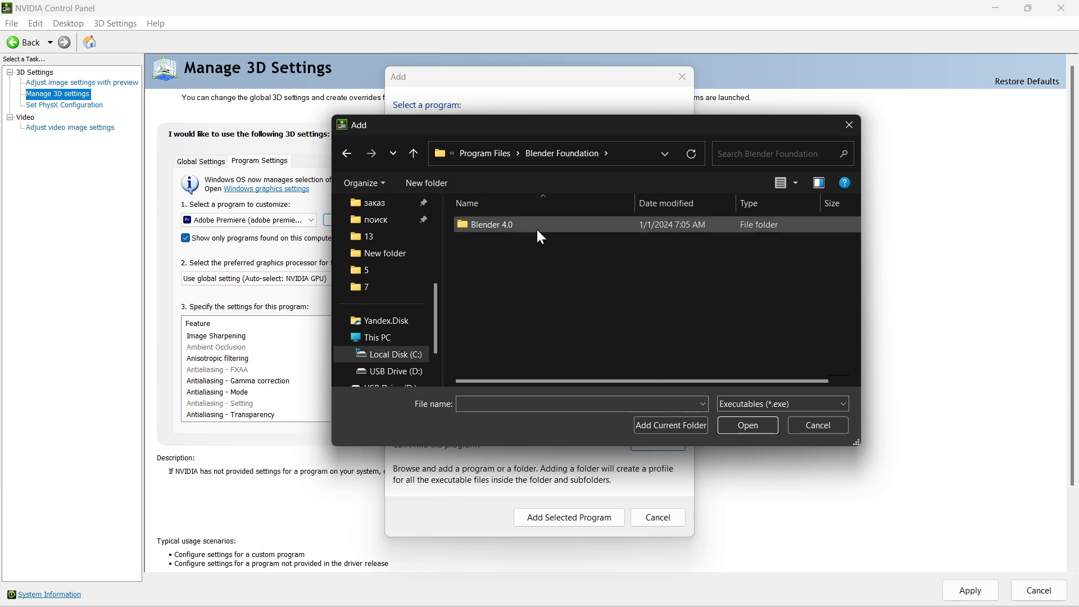
double_click(538, 228)
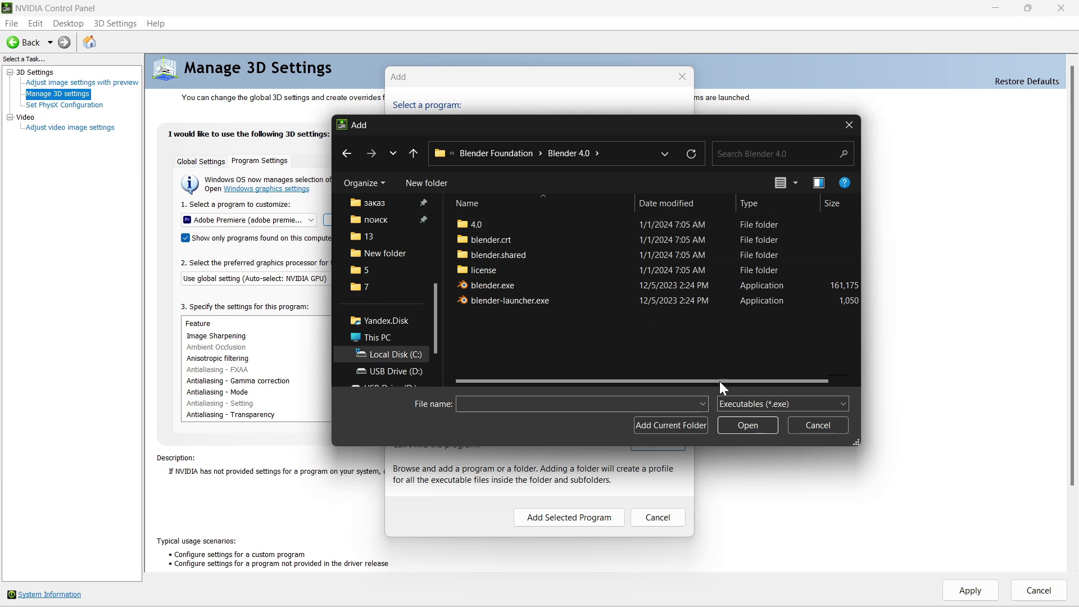
click(506, 287)
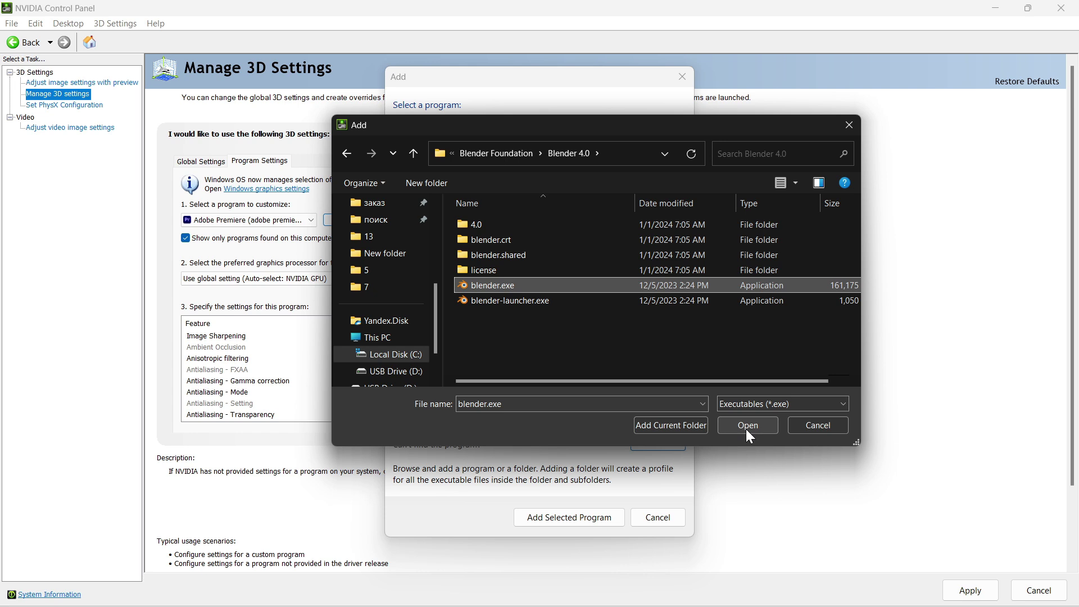
Navigate back into the Blender 4.0 folder and confirm blender.exe as the program to add
click(371, 354)
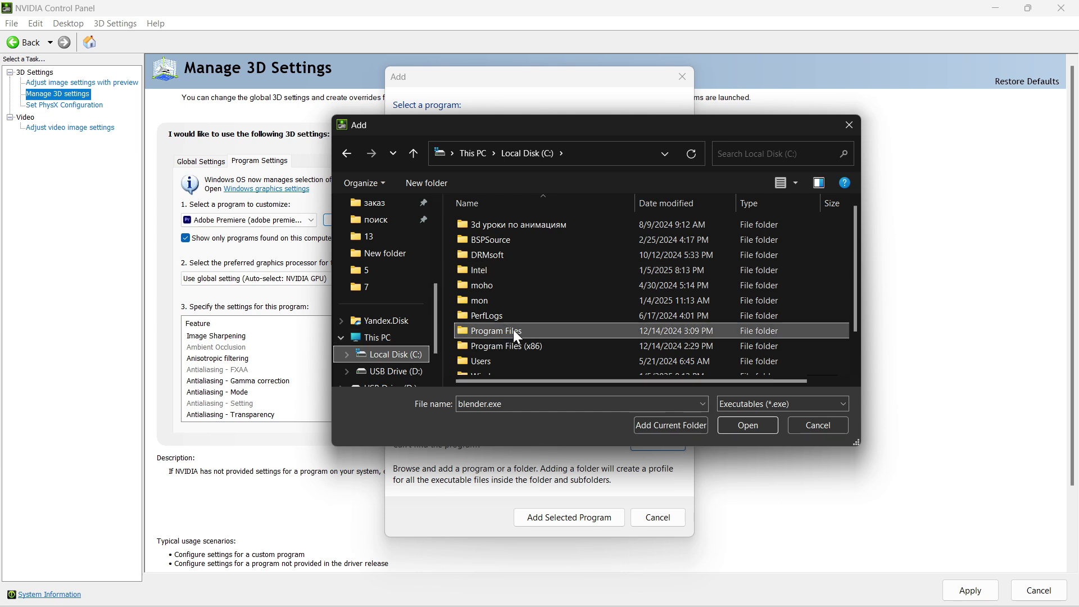
double_click(485, 332)
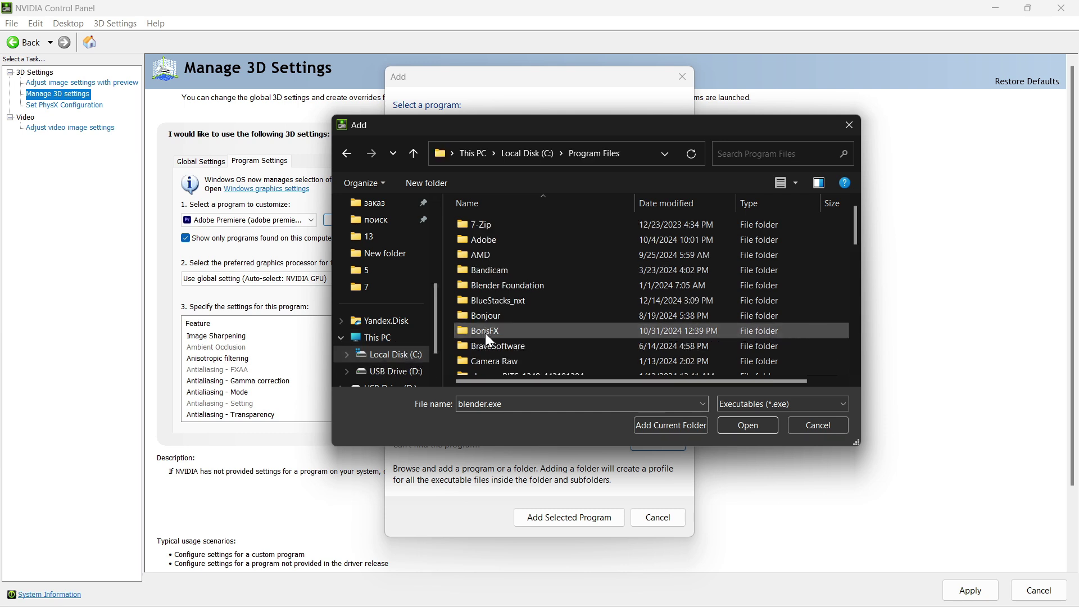
double_click(500, 285)
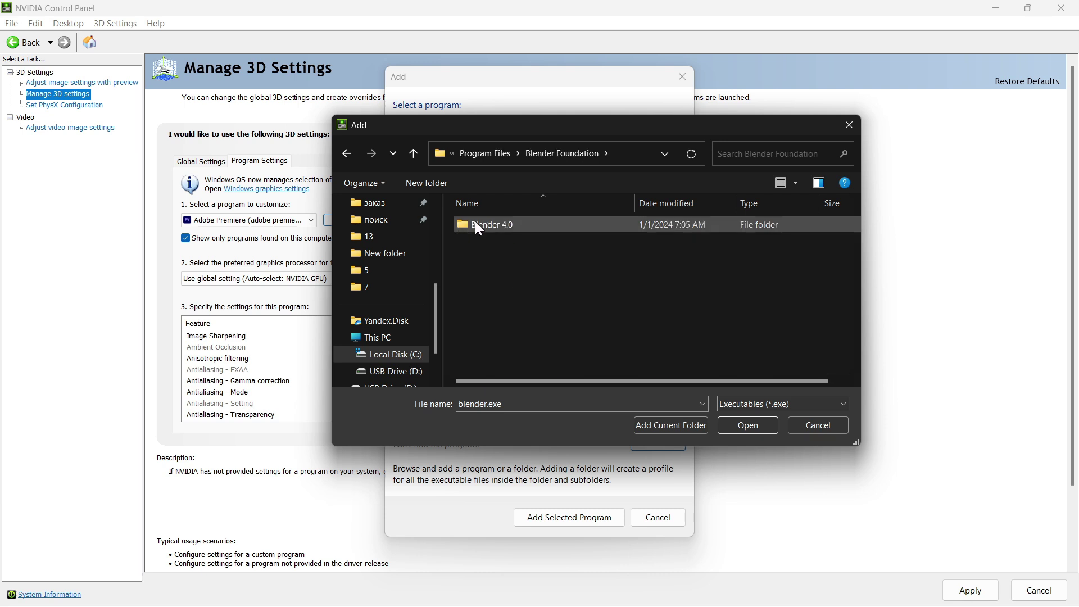
double_click(496, 225)
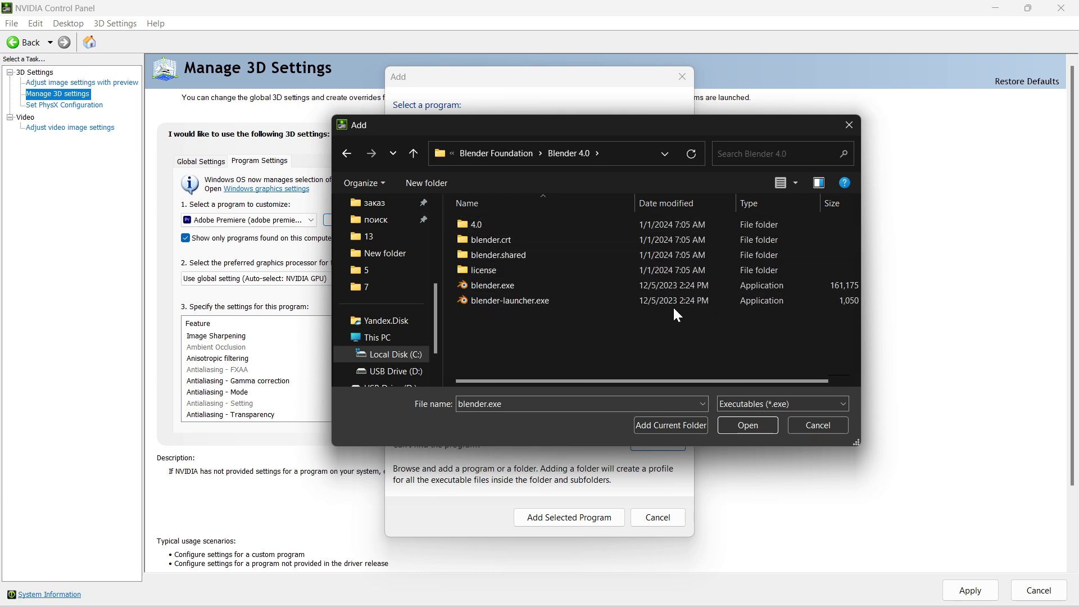
click(748, 433)
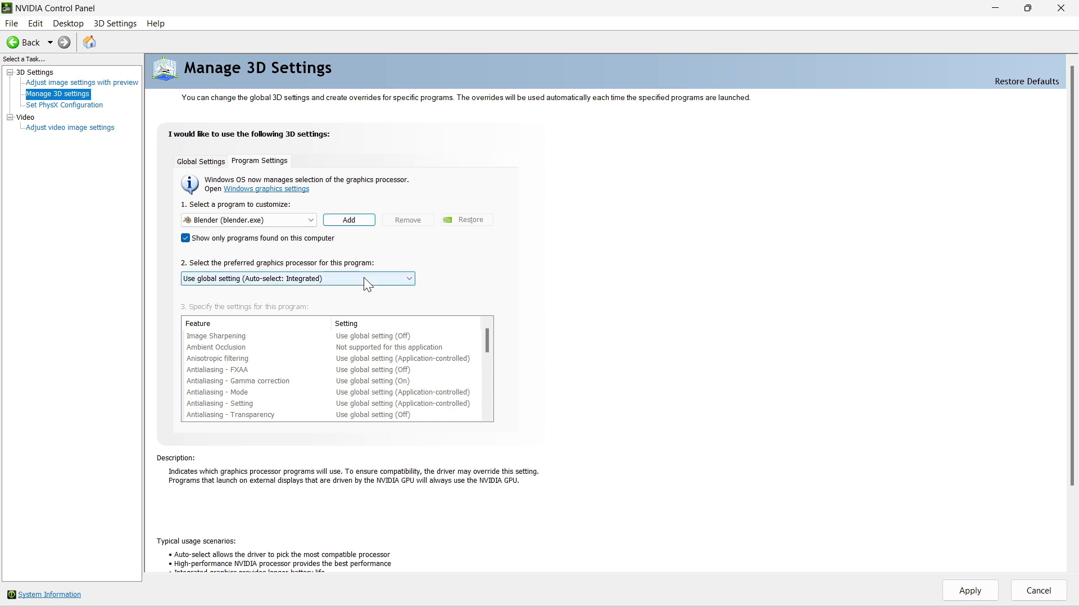
Check Blender's preferred graphics processor options, keeping Use global setting (Auto-select: Integrated)
click(287, 279)
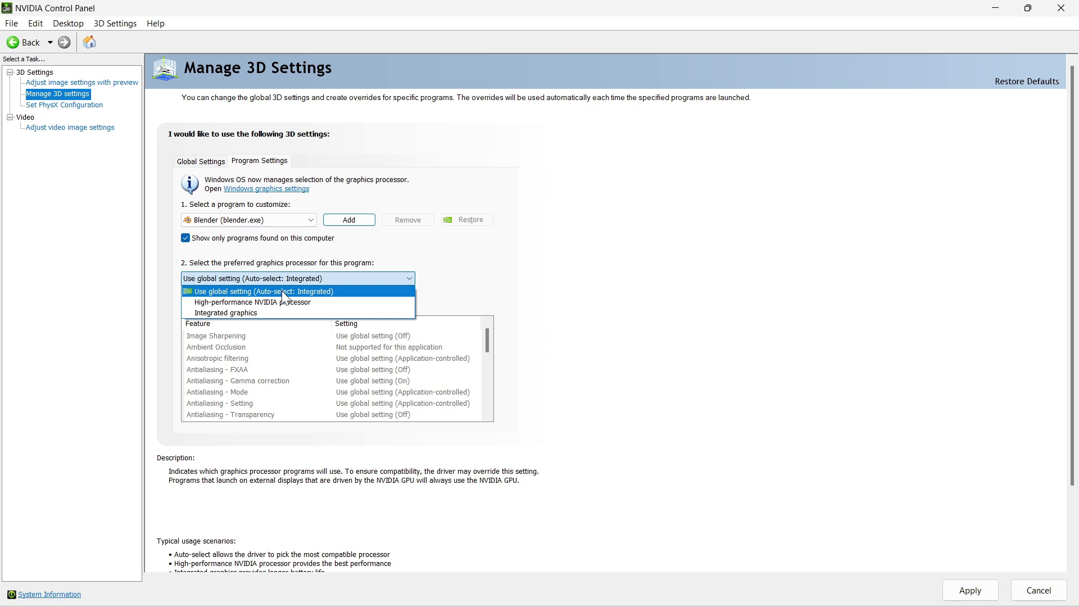
click(284, 296)
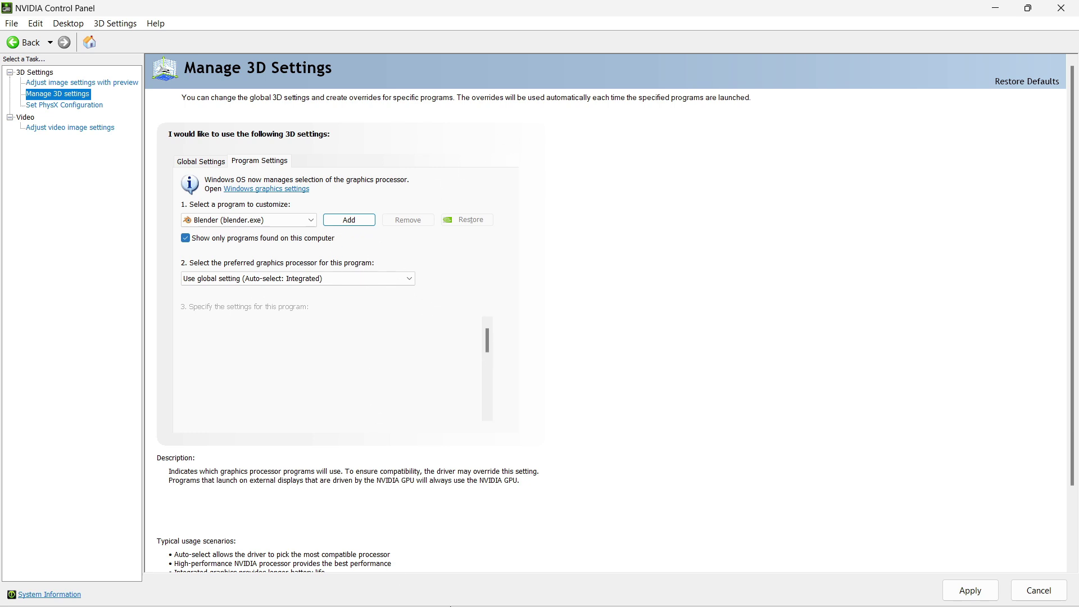
Add Adobe After Effects 2024 as the program to customize
click(298, 278)
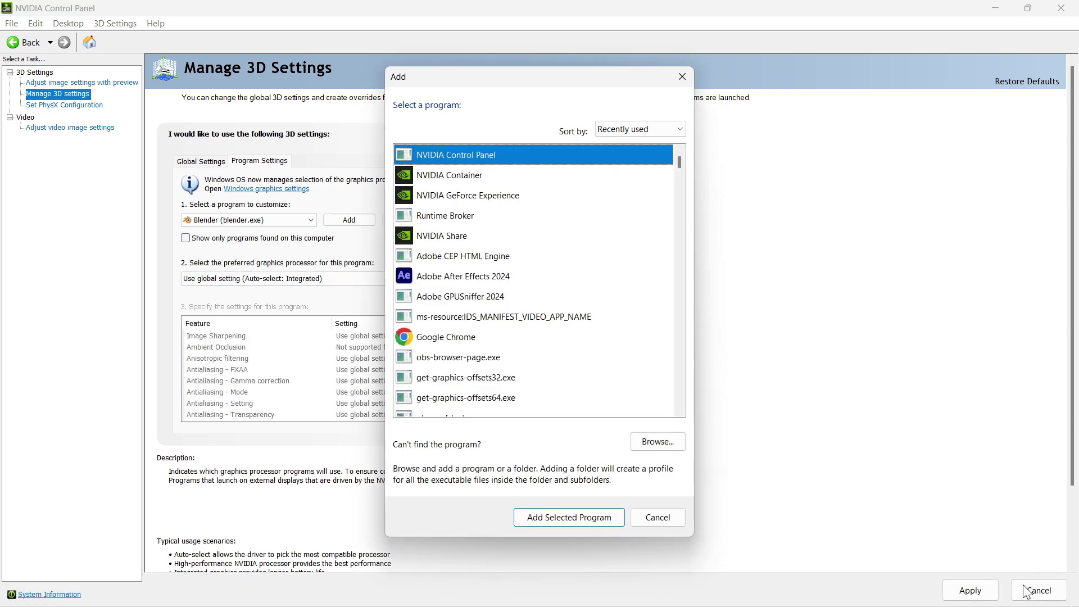
click(483, 278)
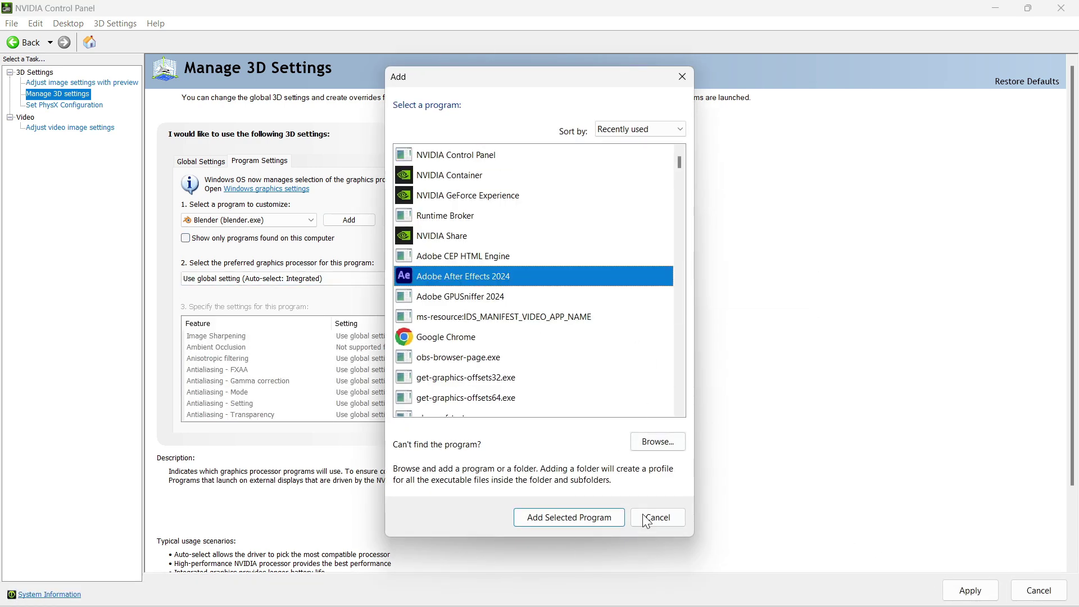
click(584, 517)
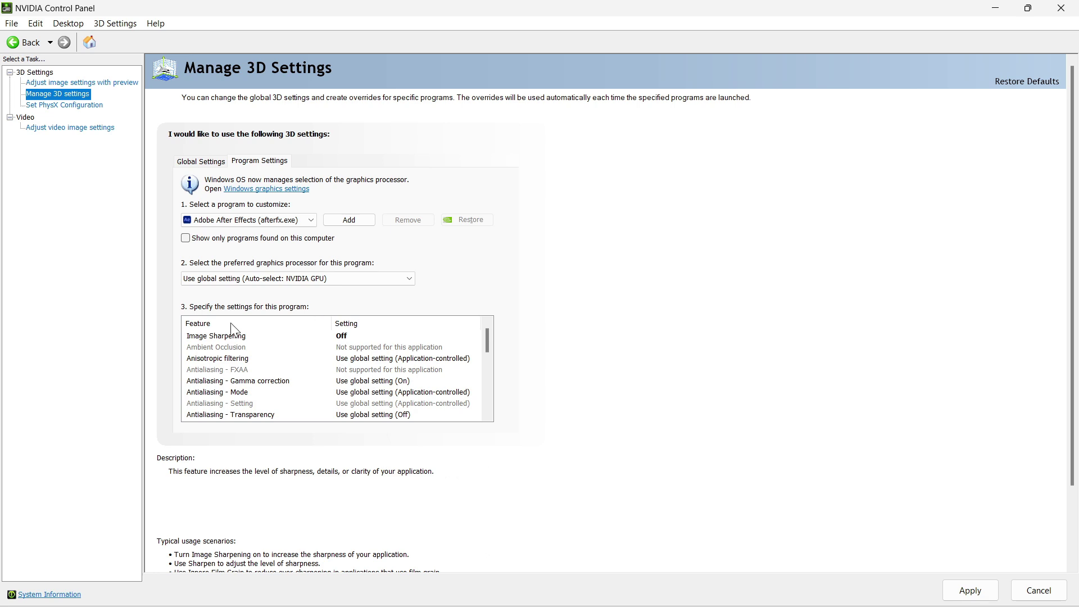
Try Image Sharpening On for After Effects, then cancel to leave it Off
click(205, 335)
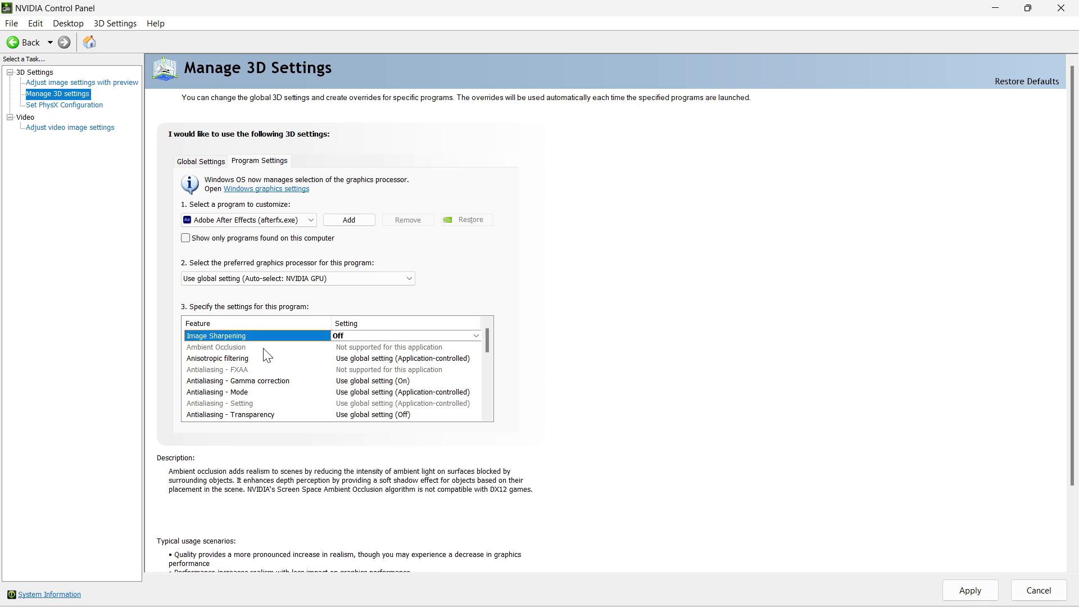
click(377, 337)
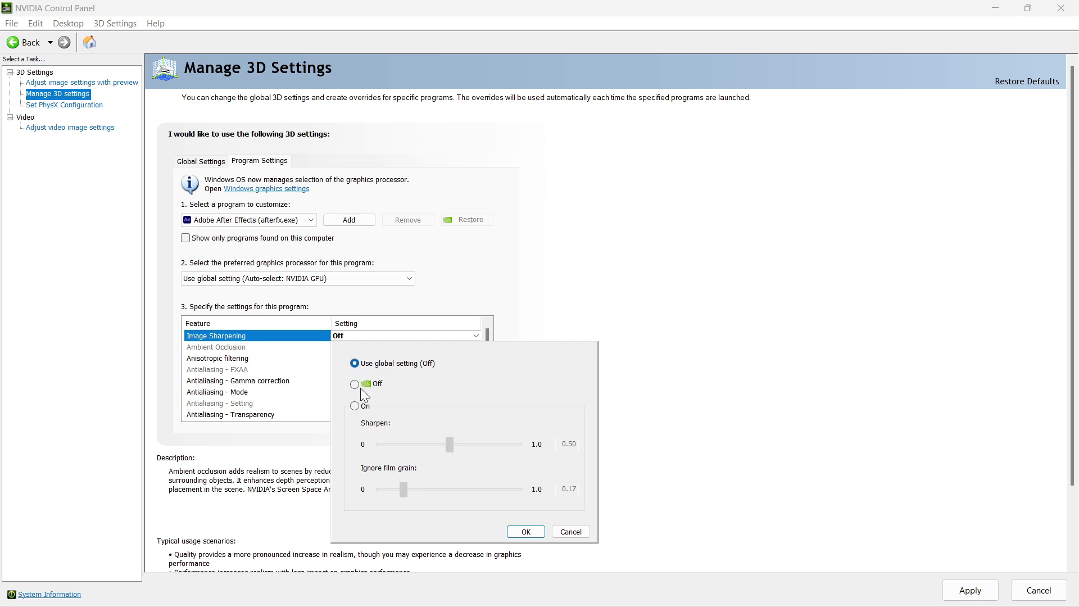
click(355, 406)
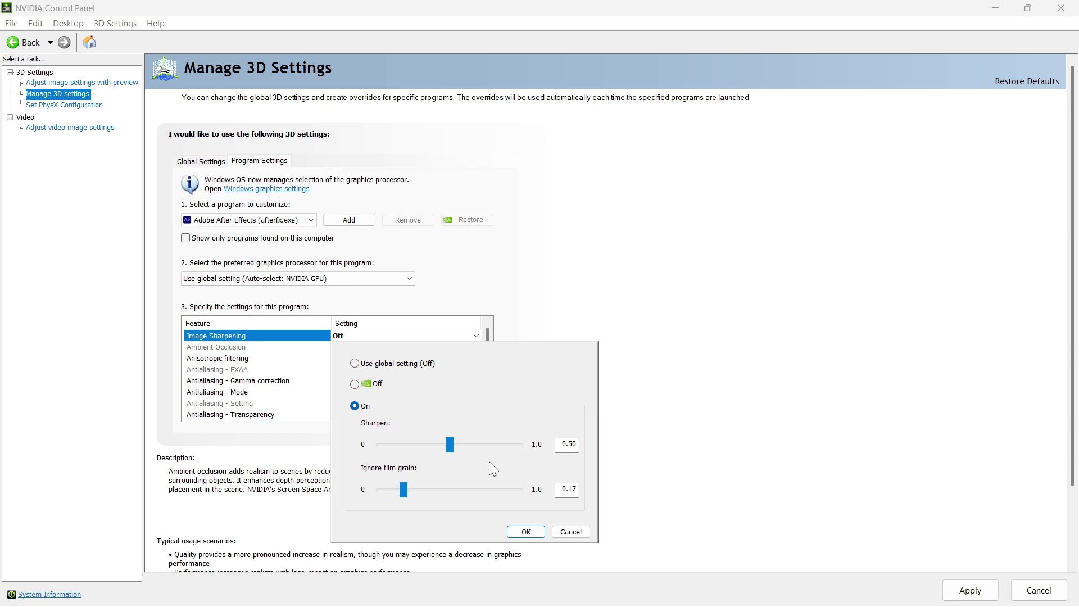
click(560, 532)
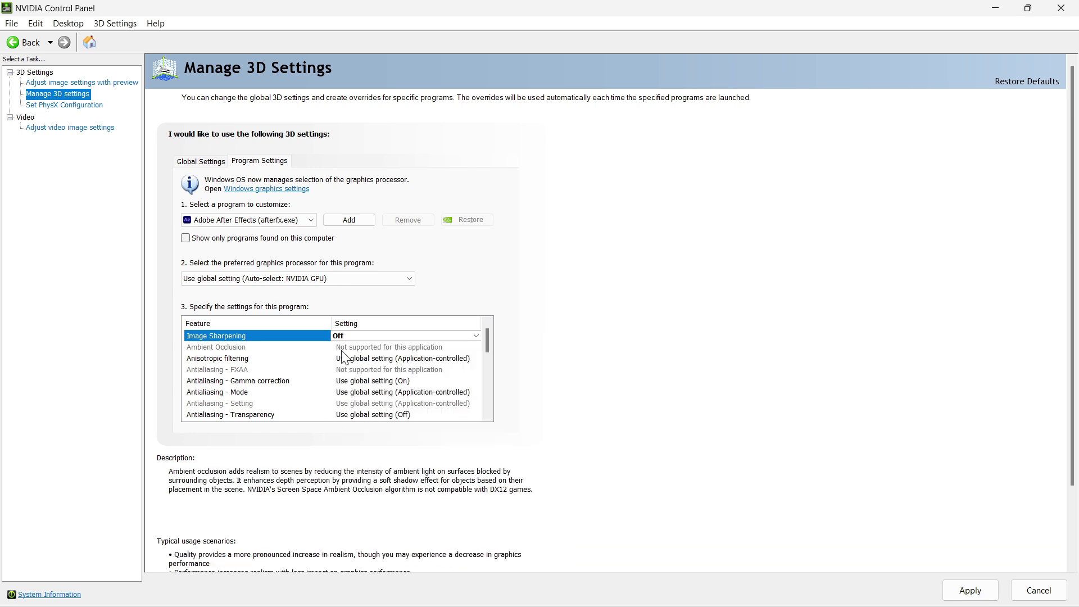
click(236, 358)
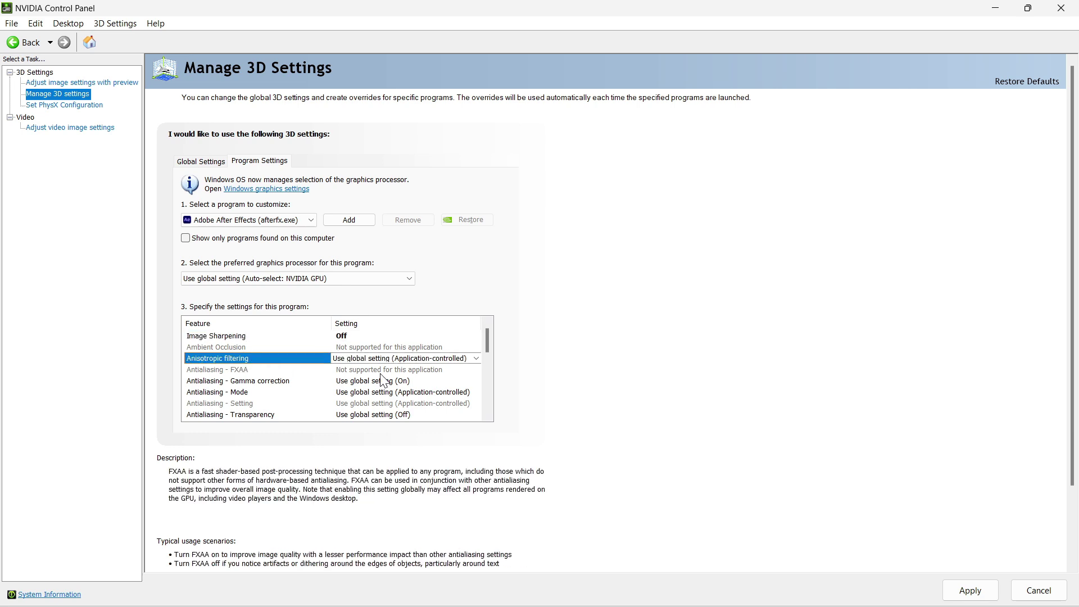
click(386, 360)
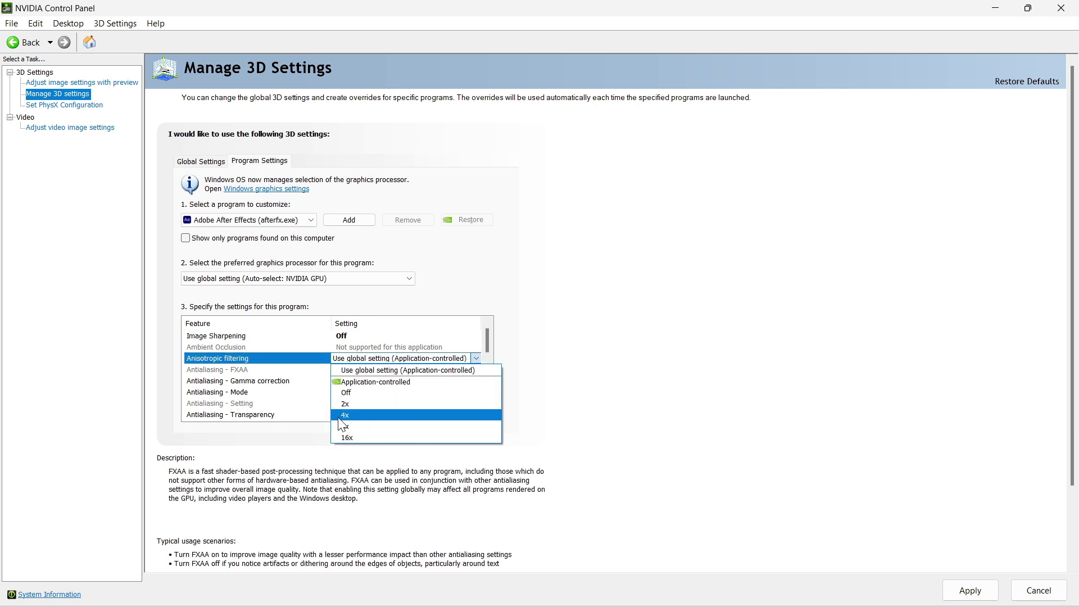
click(306, 365)
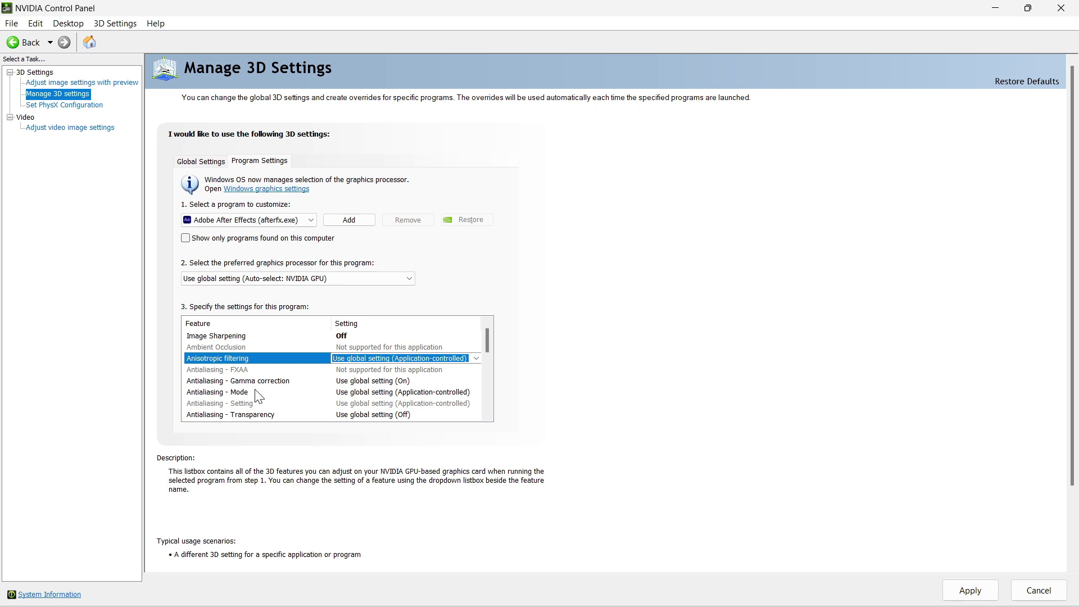
click(282, 379)
click(245, 360)
click(411, 362)
click(403, 360)
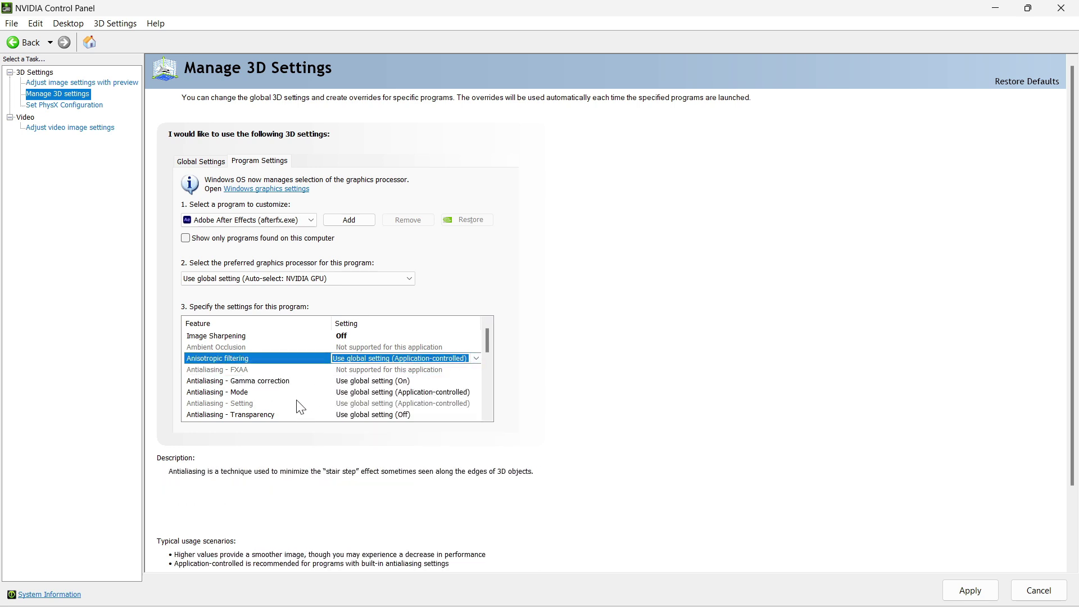
click(423, 382)
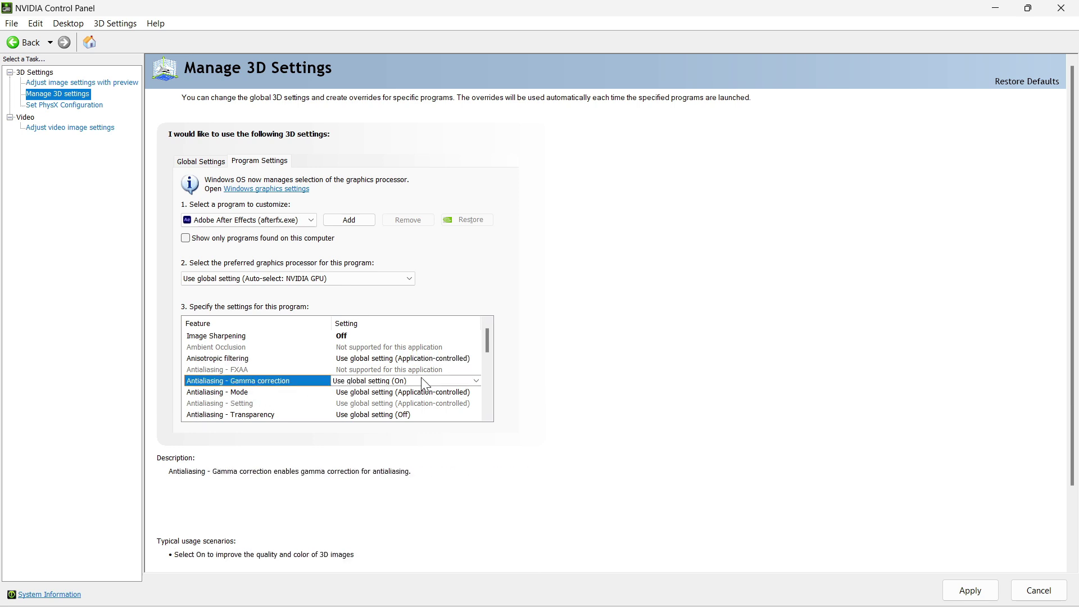
click(423, 382)
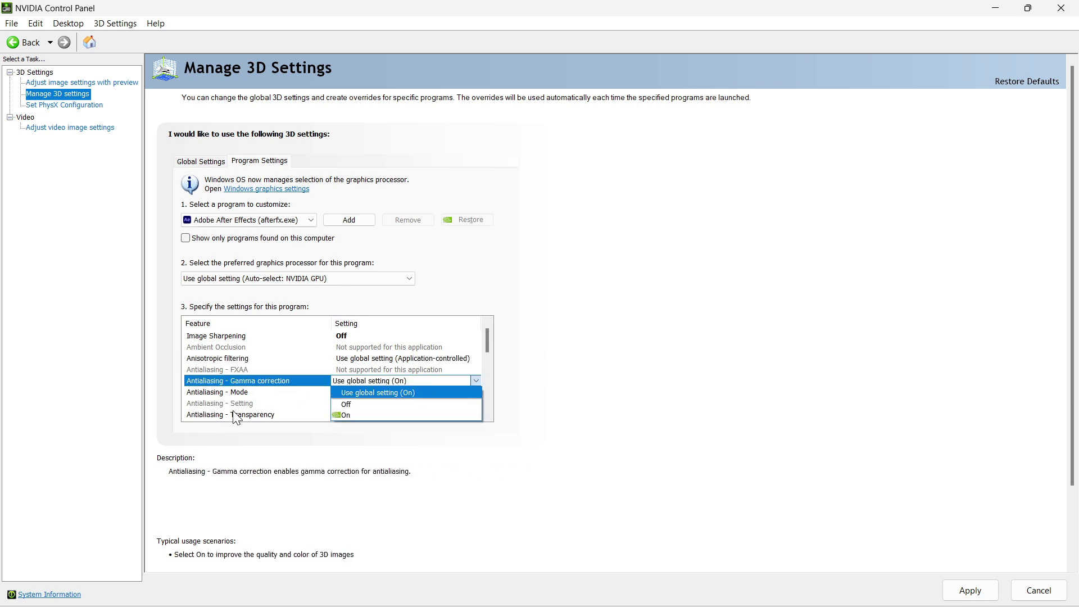
click(272, 389)
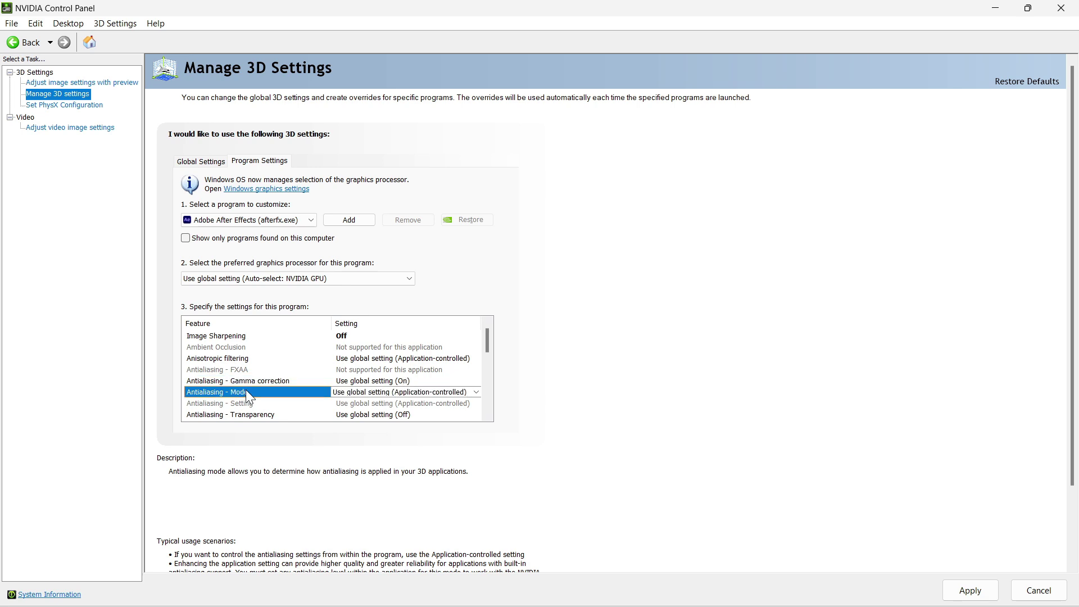
click(378, 399)
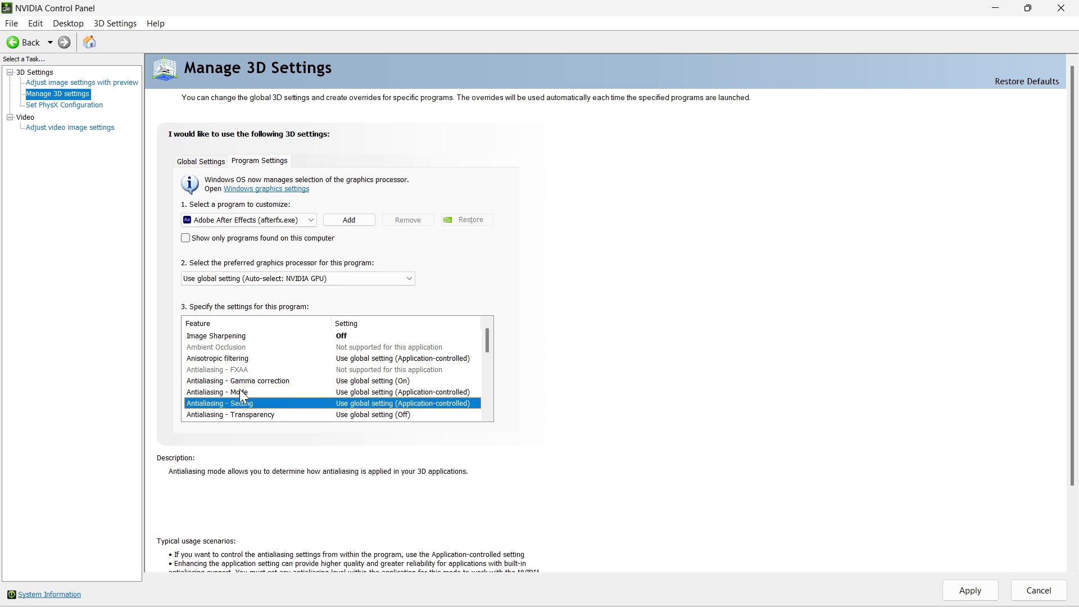
click(382, 392)
click(385, 392)
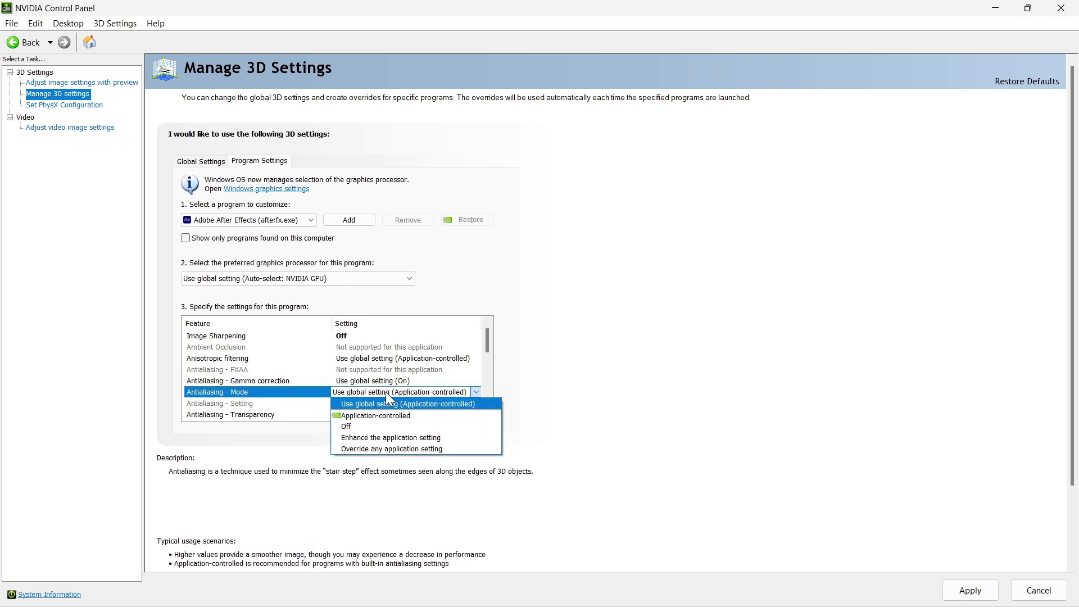
click(238, 420)
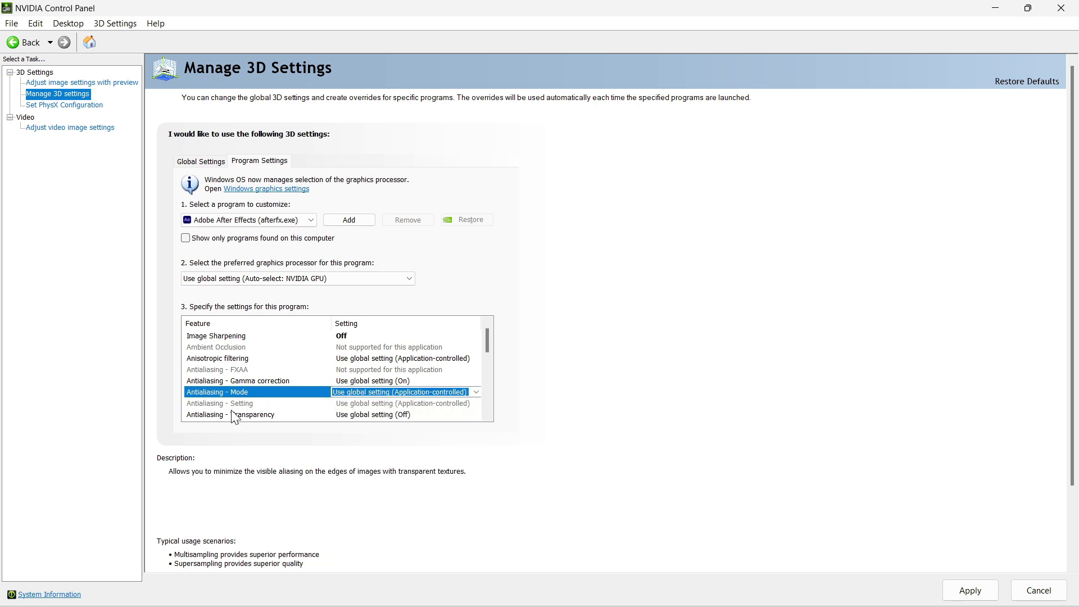
click(231, 415)
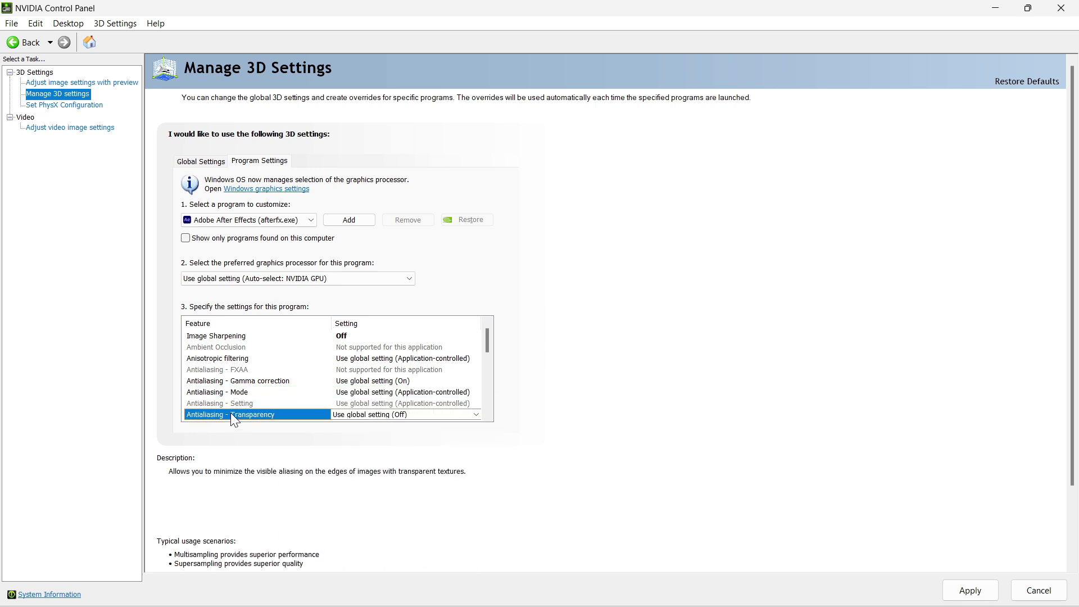
click(368, 415)
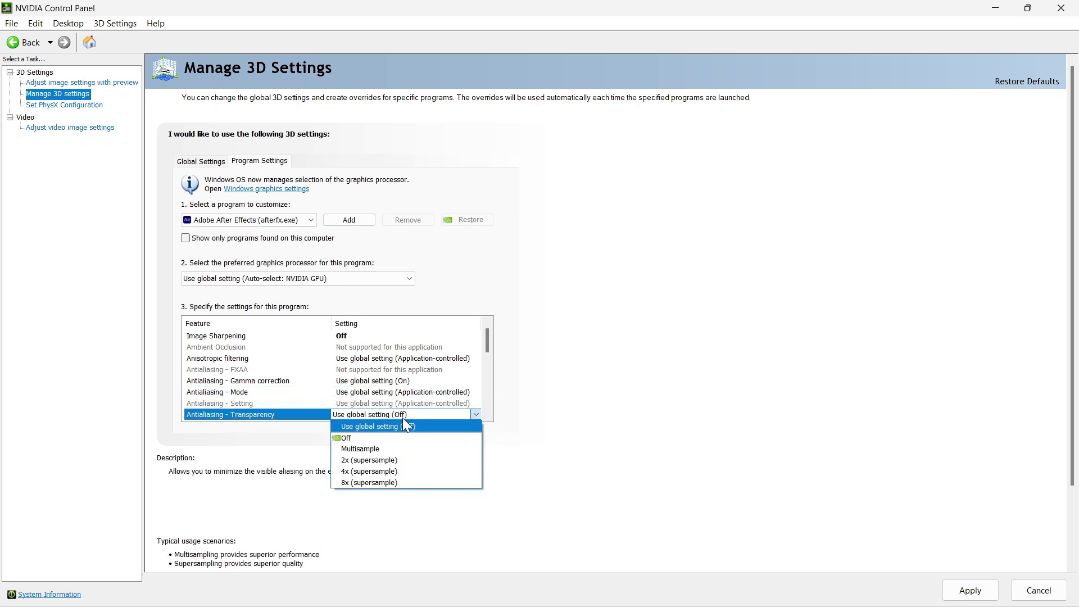
click(356, 426)
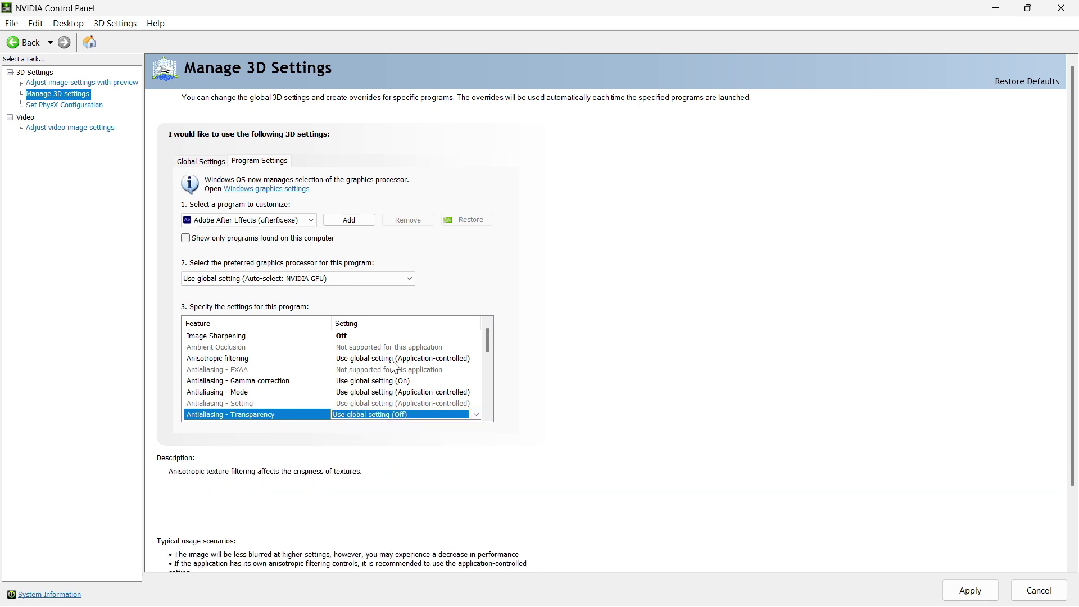
mouse_move(487, 341)
mouse_down()
mouse_move(483, 382)
mouse_move(487, 360)
mouse_up()
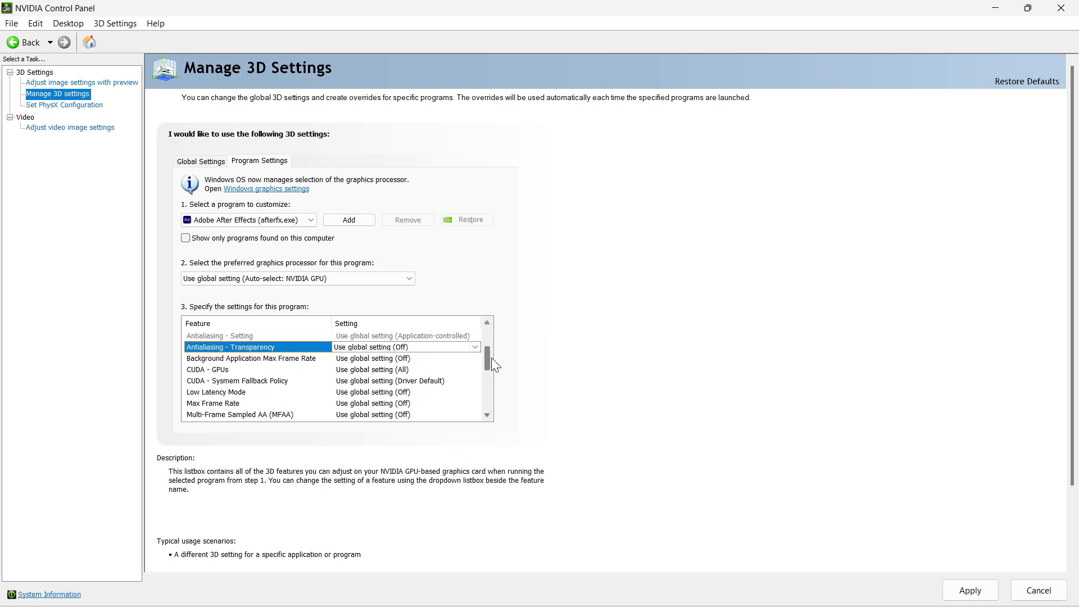
drag(491, 357, 491, 363)
click(274, 337)
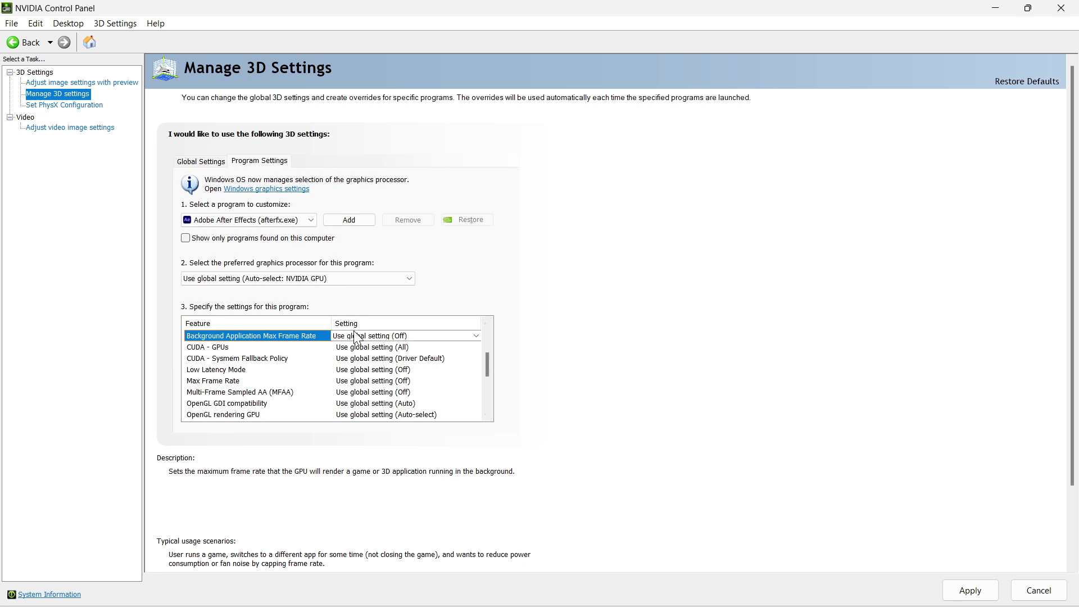
click(354, 337)
click(204, 347)
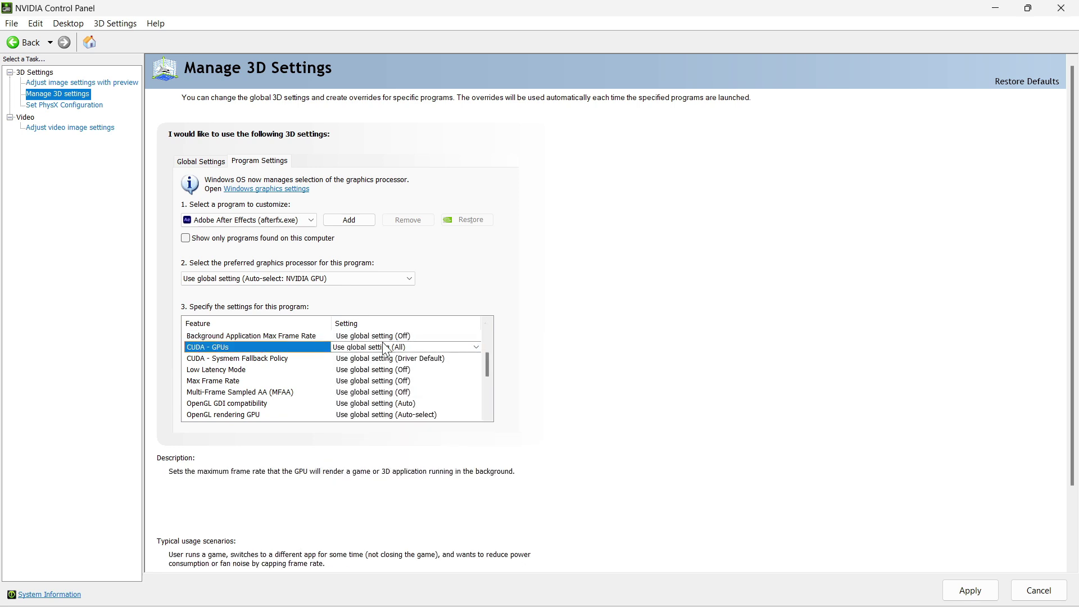
click(344, 349)
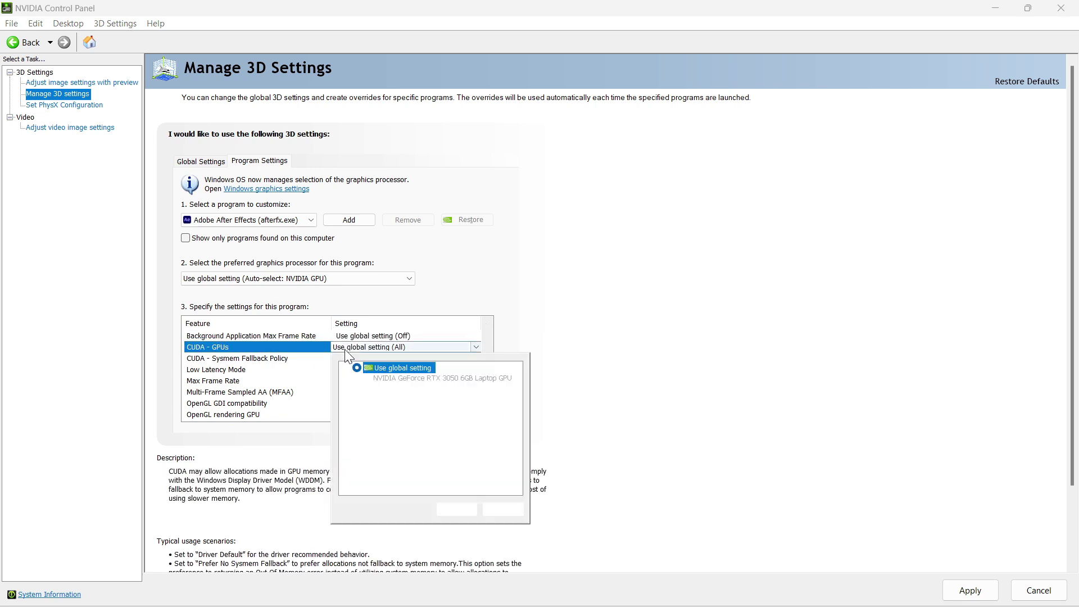
click(252, 360)
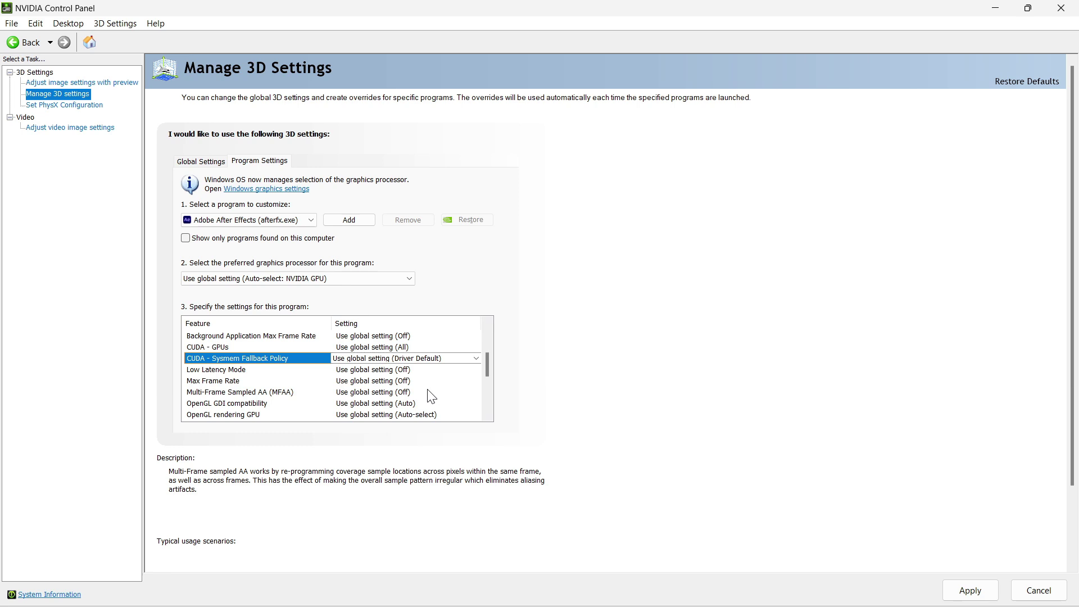
click(288, 371)
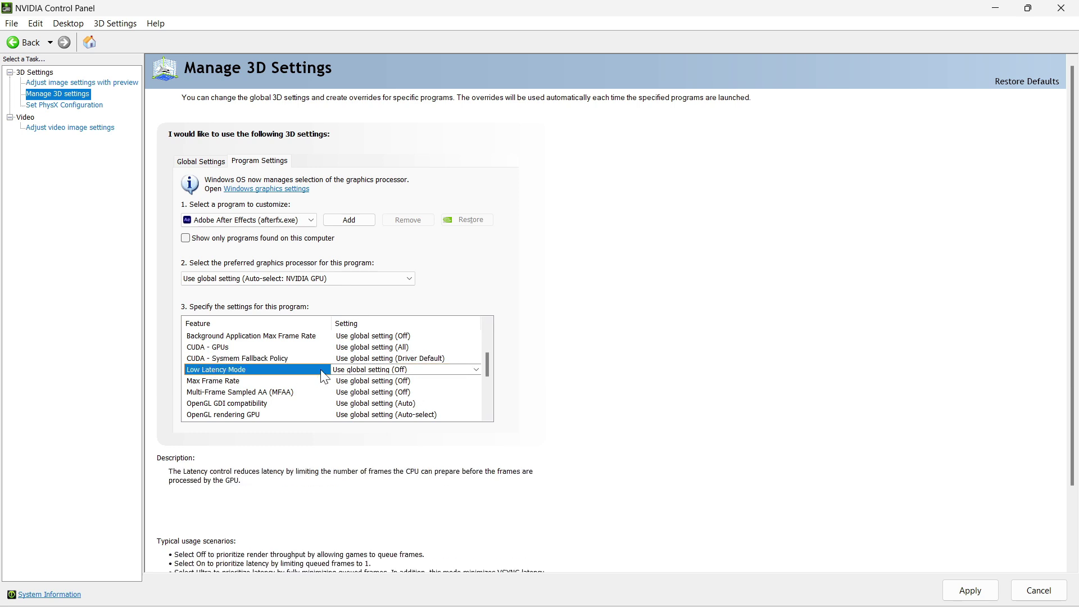
click(394, 370)
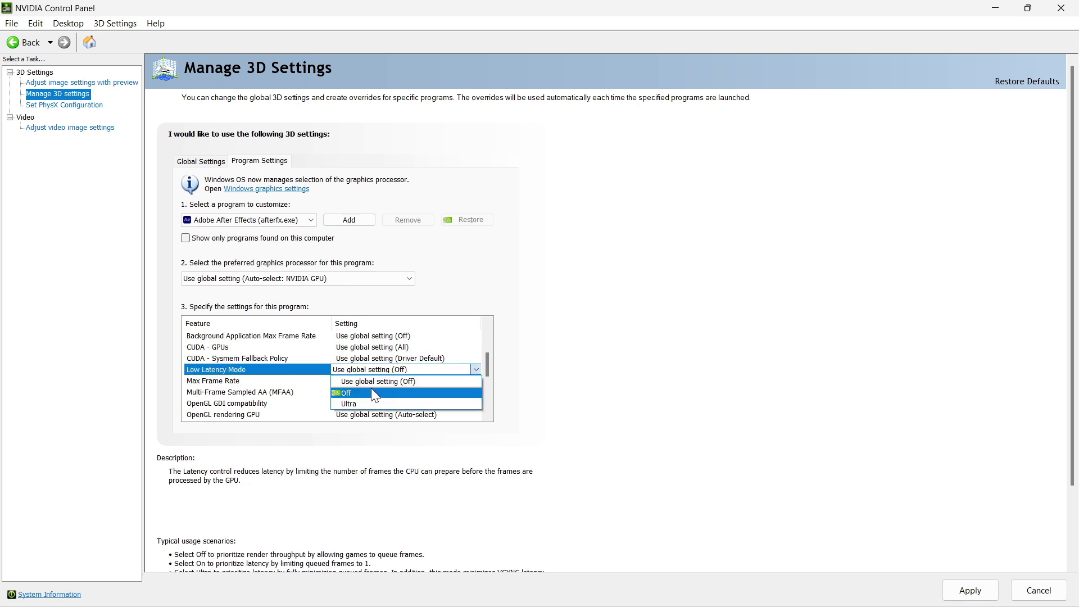
click(225, 370)
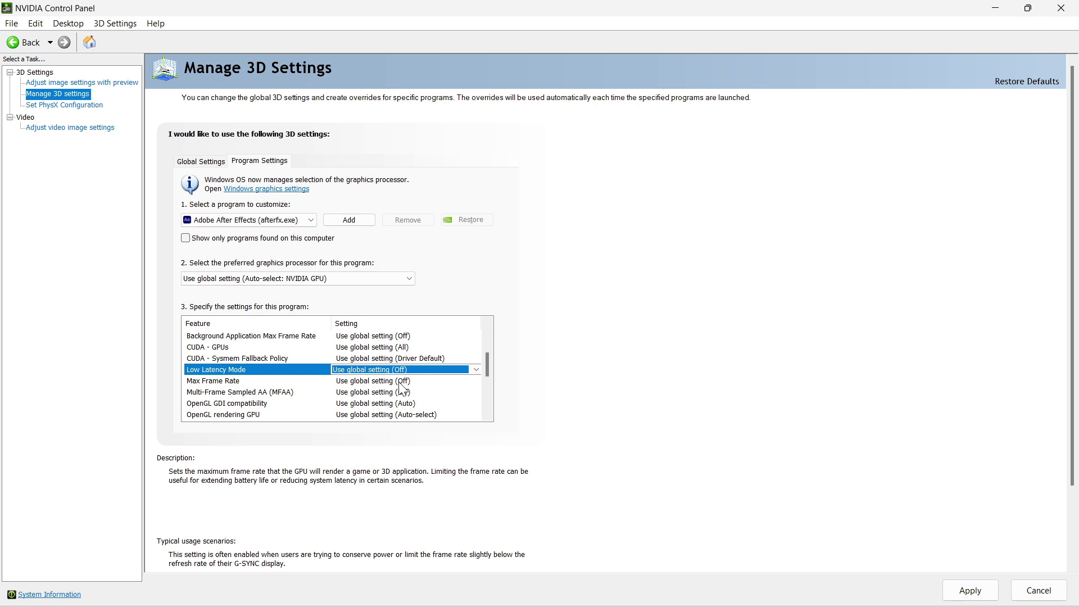
click(211, 383)
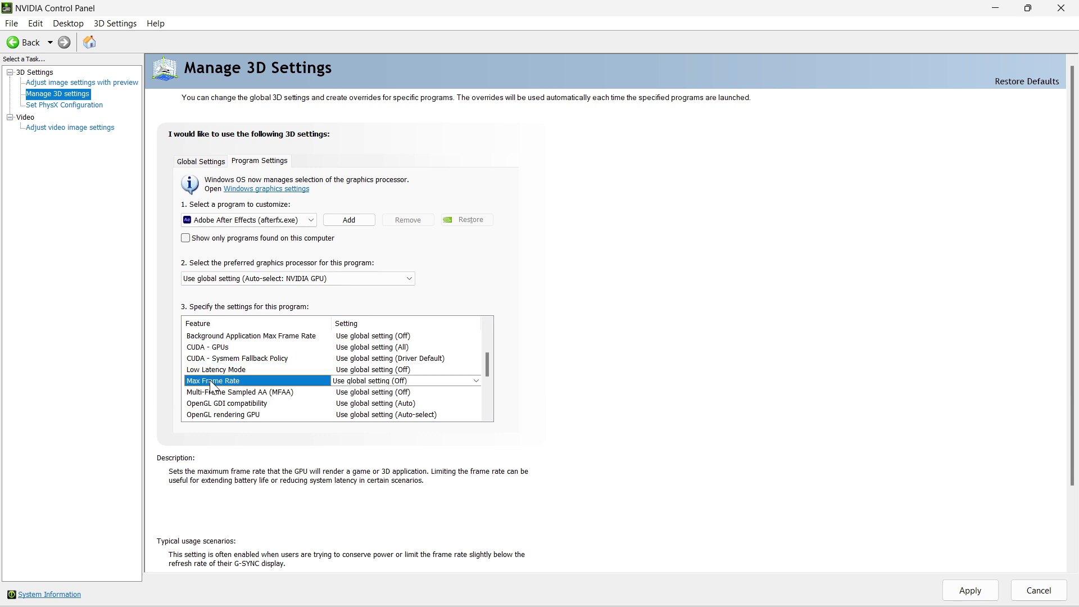
click(369, 382)
click(368, 383)
click(368, 384)
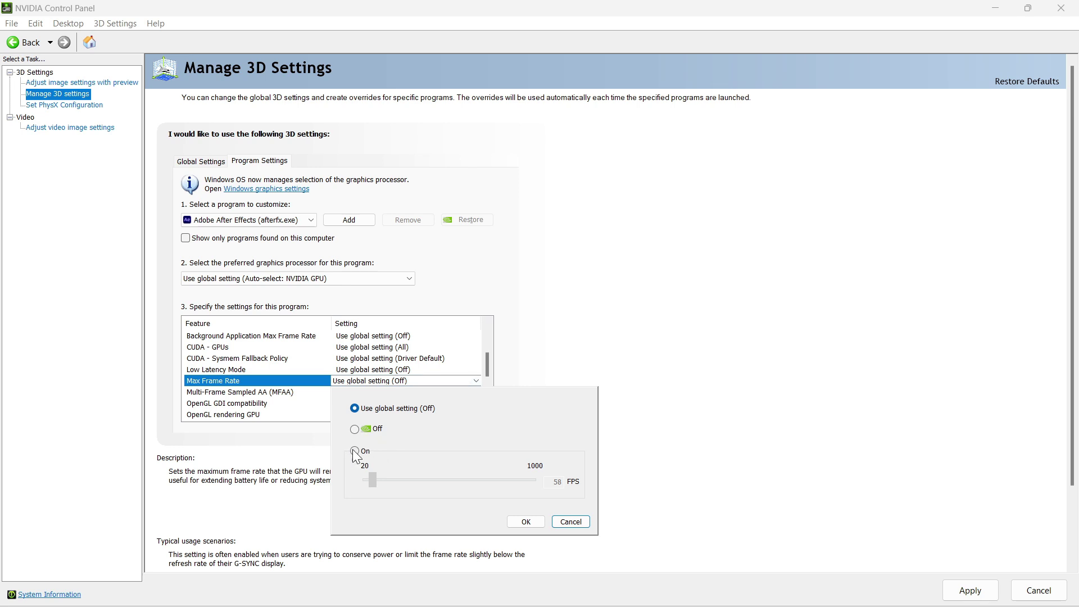
click(265, 426)
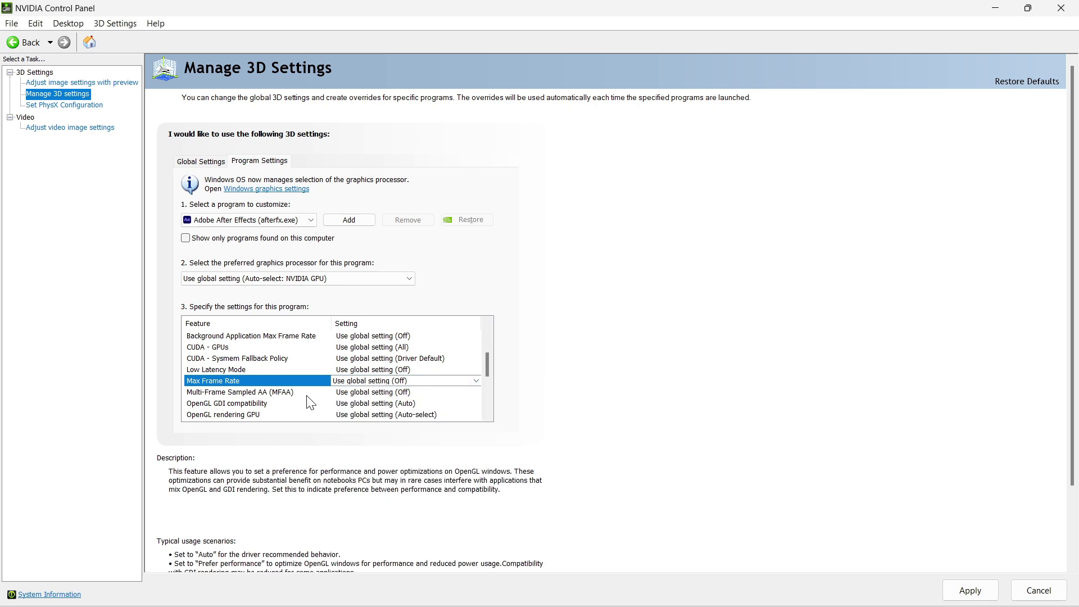
click(244, 393)
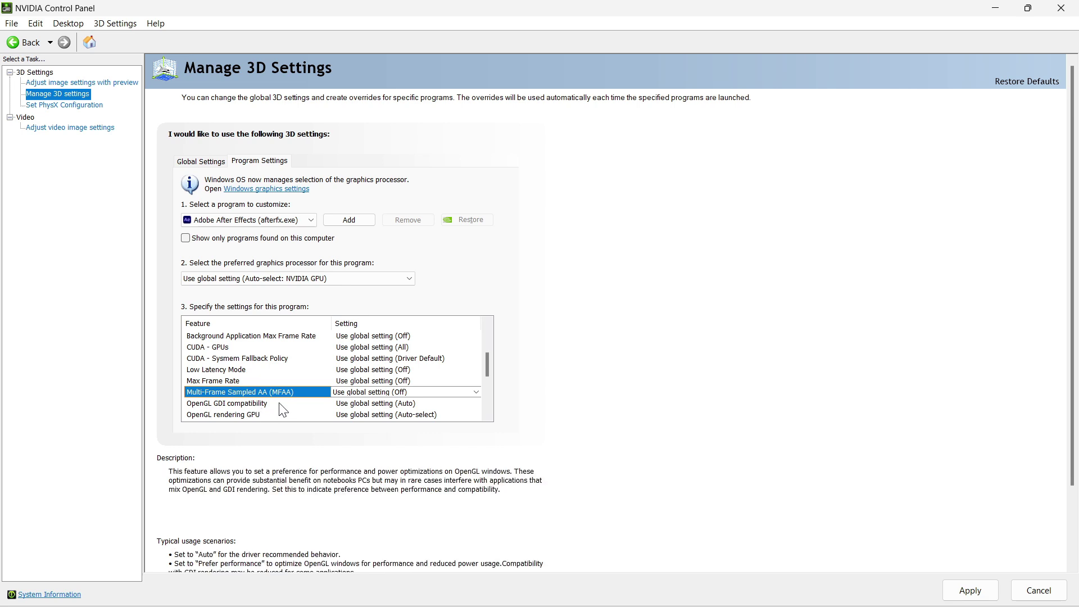
drag(488, 362, 483, 376)
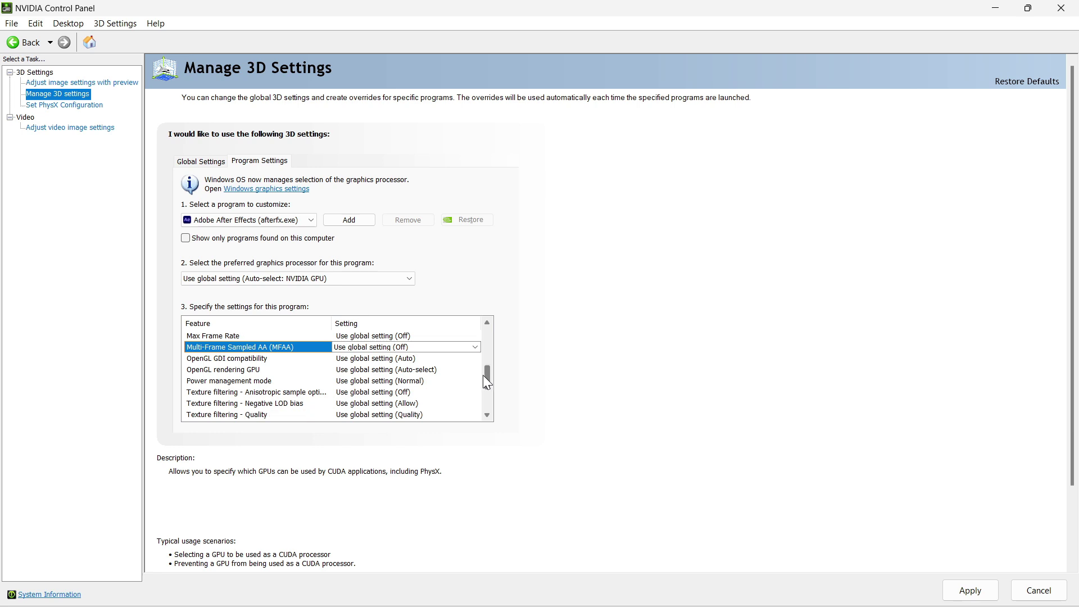
click(340, 347)
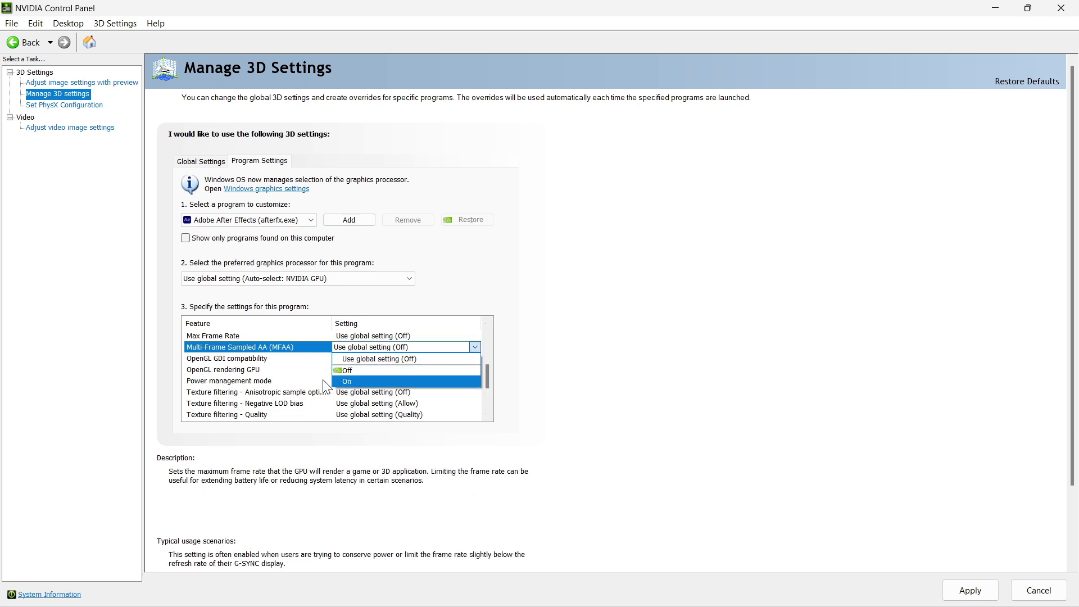
click(250, 367)
click(246, 360)
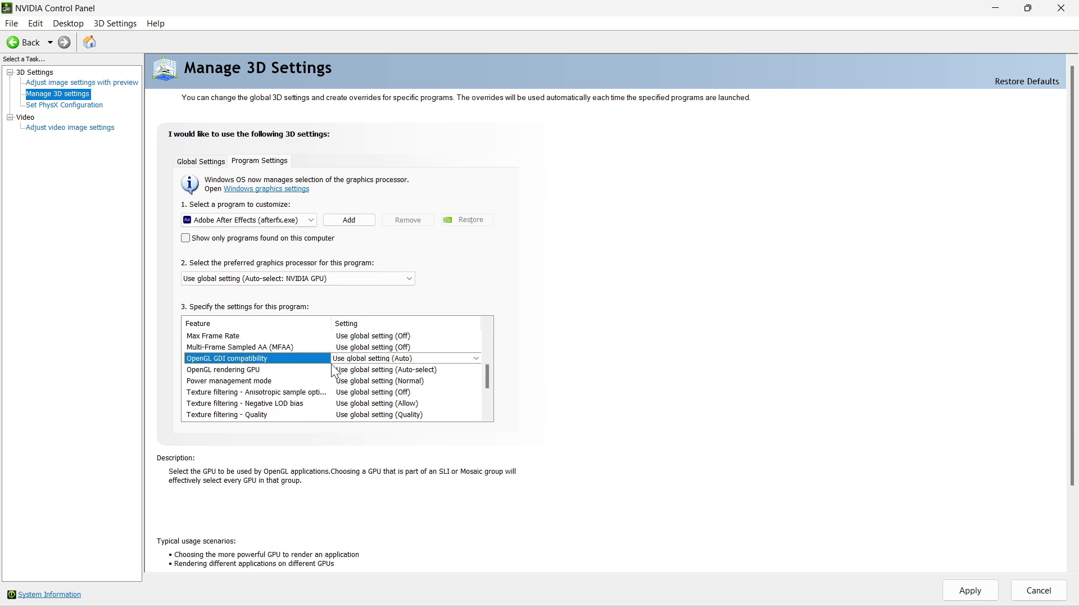
click(390, 360)
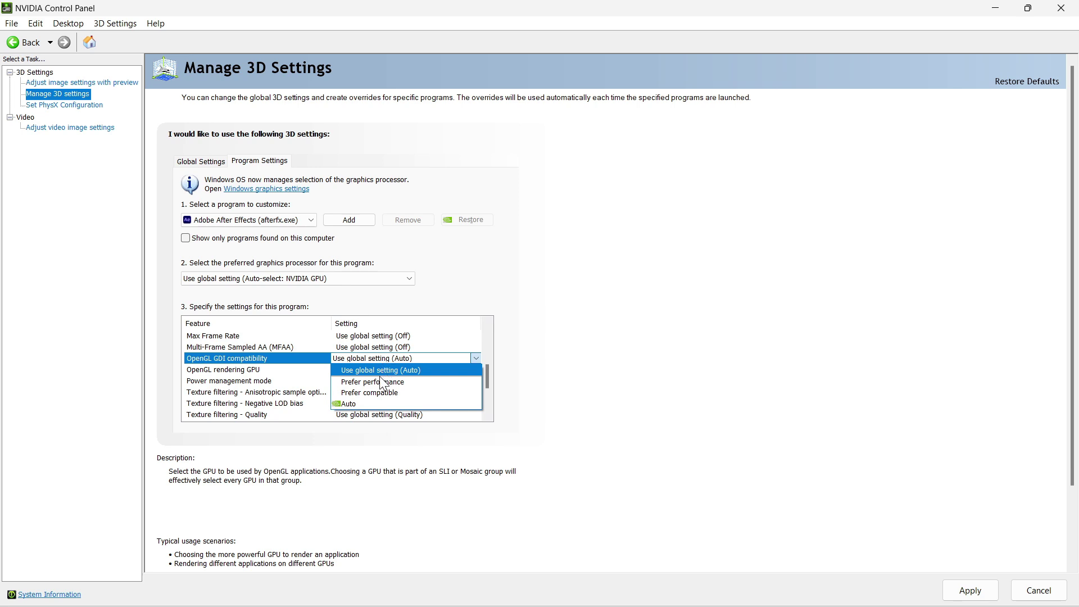
click(291, 375)
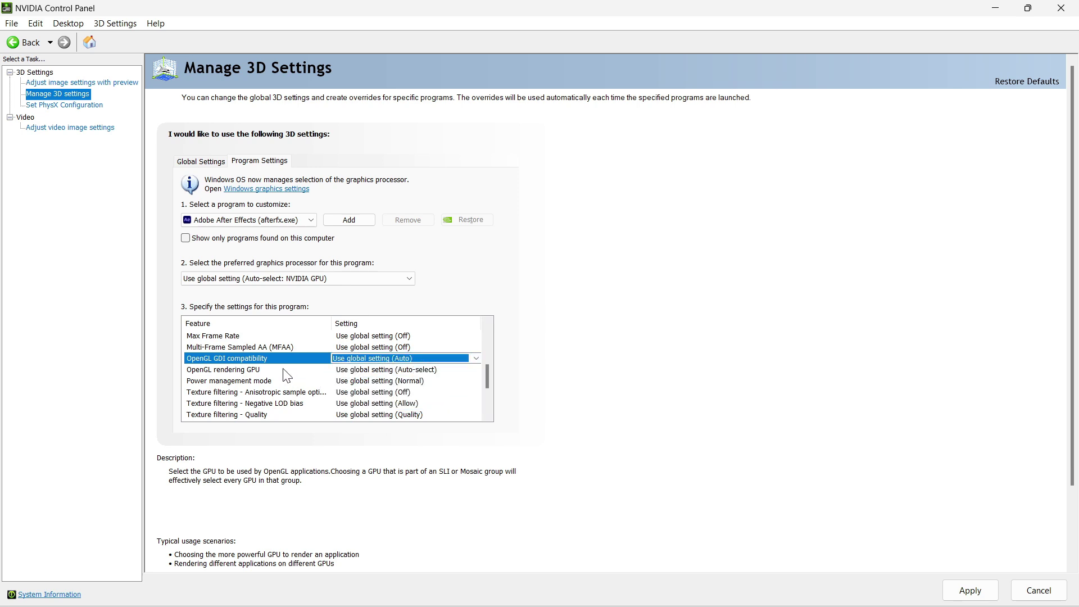
click(268, 369)
click(384, 371)
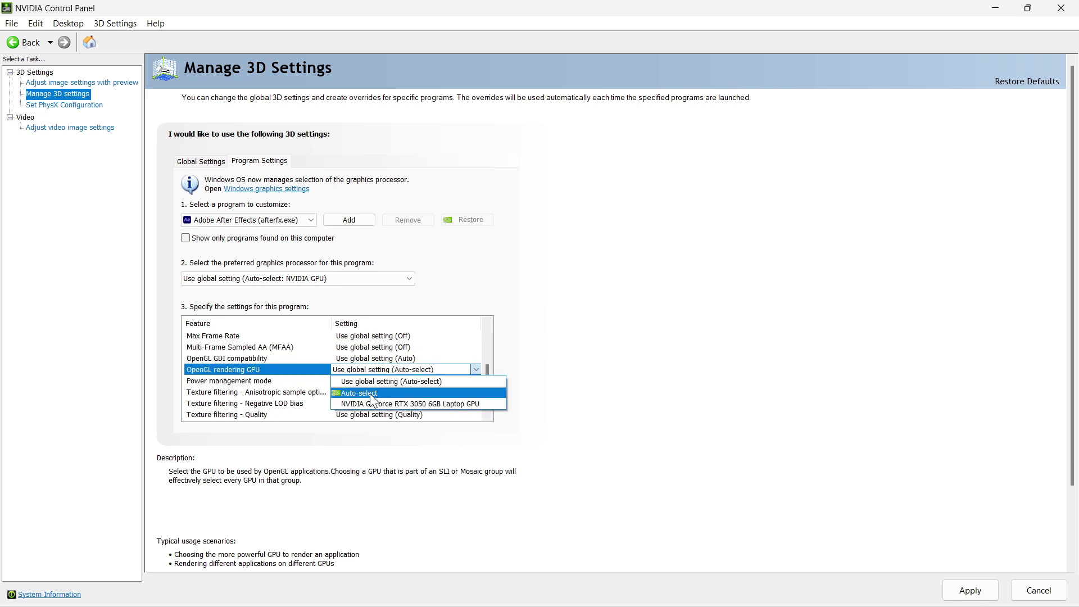
click(283, 381)
click(262, 381)
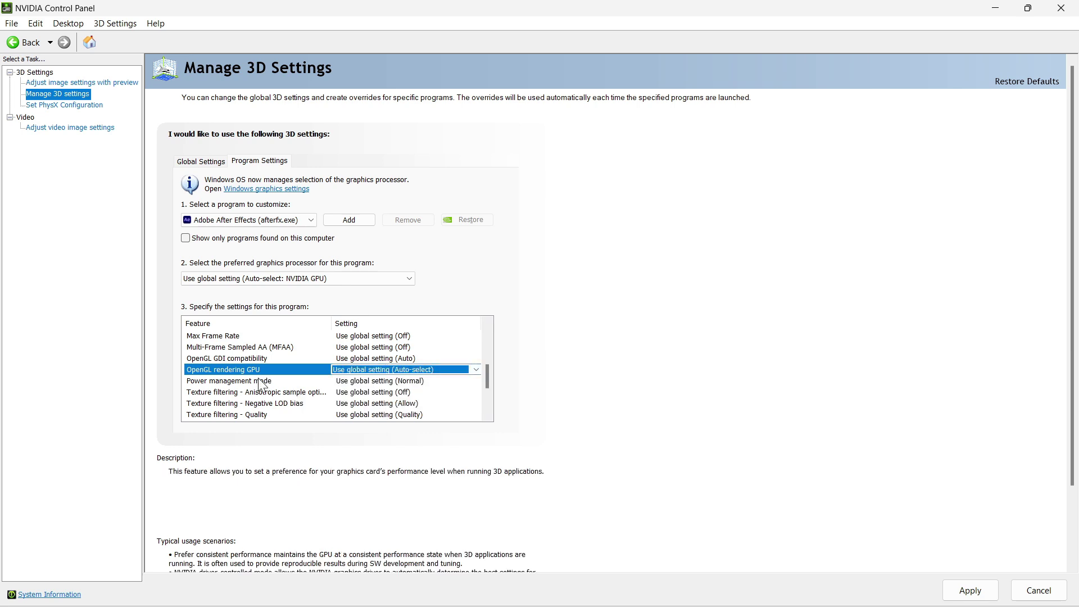
click(368, 382)
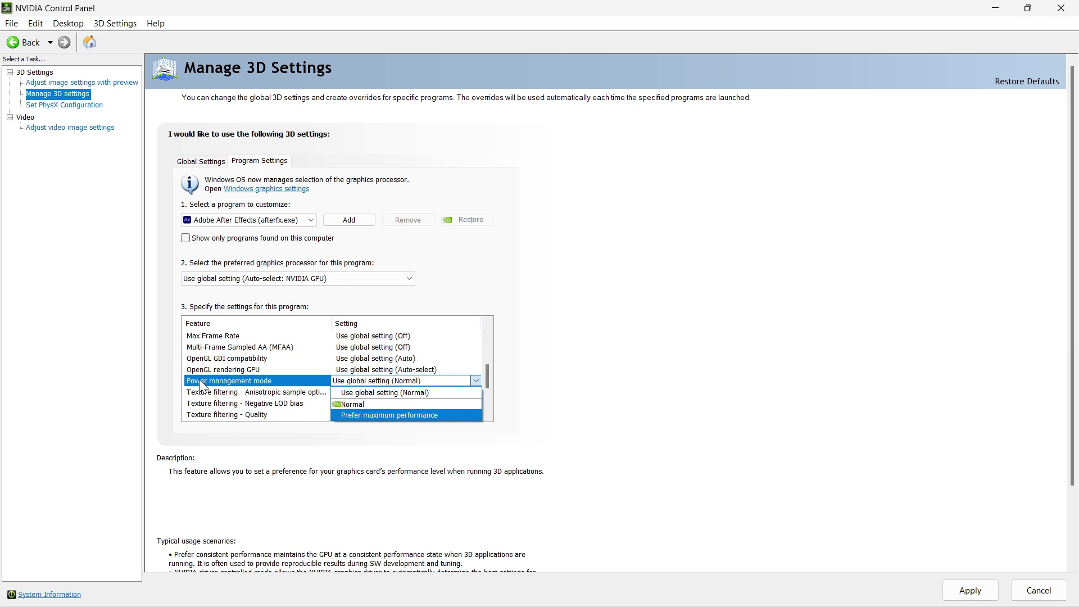
click(220, 386)
mouse_move(488, 372)
mouse_down()
mouse_move(489, 392)
mouse_move(485, 383)
mouse_up()
click(394, 358)
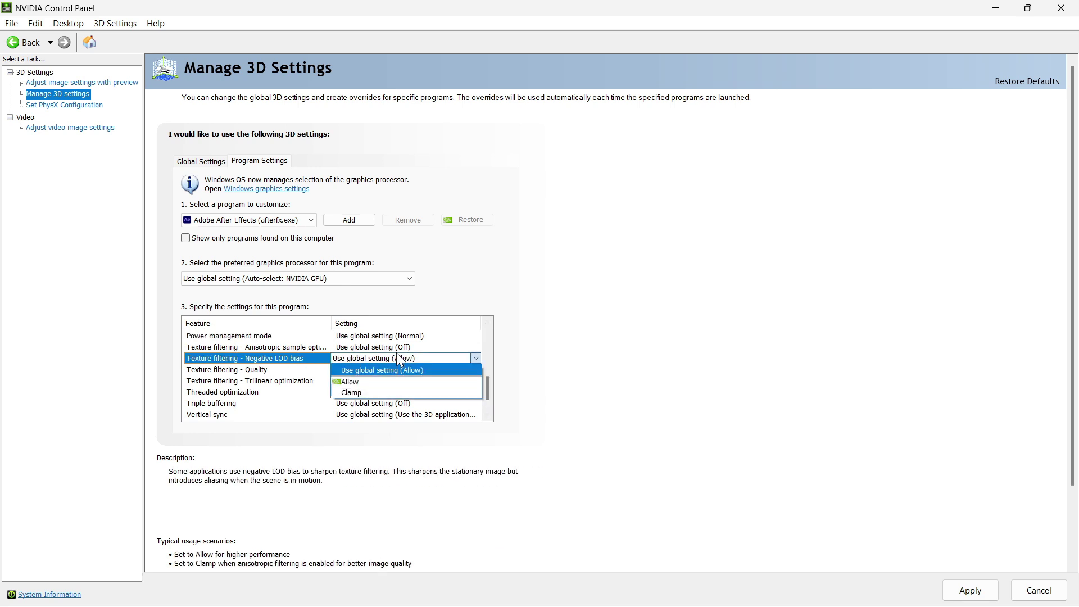
click(393, 360)
click(356, 358)
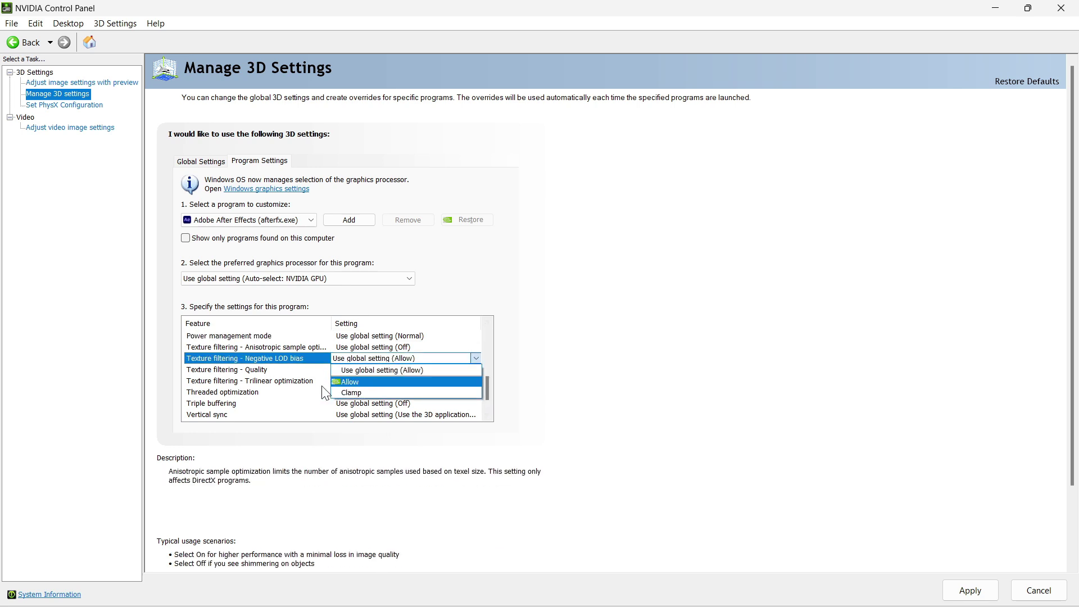
click(271, 372)
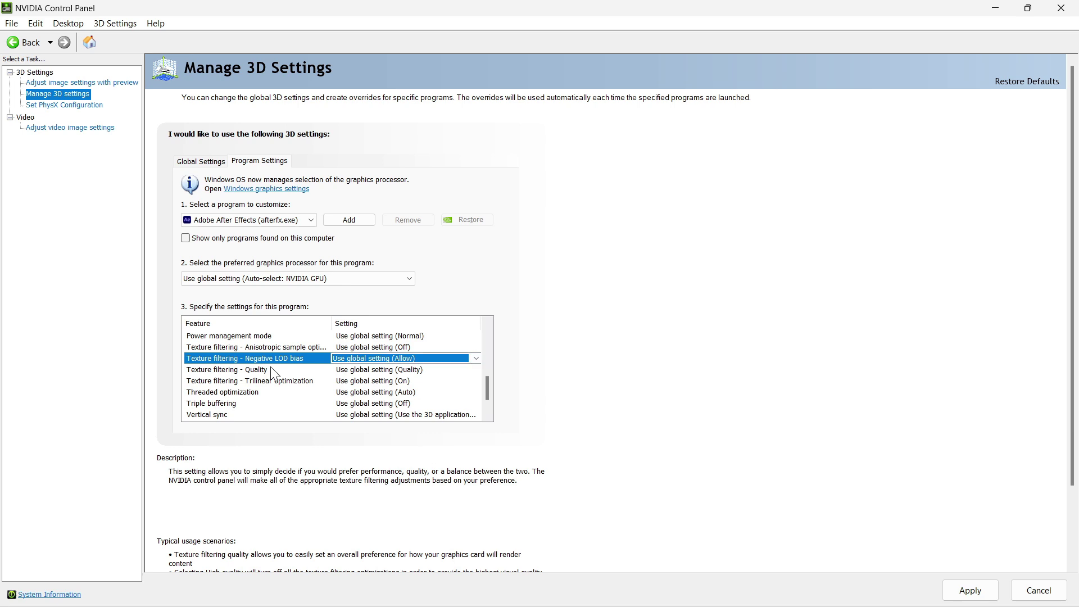
click(232, 373)
click(369, 370)
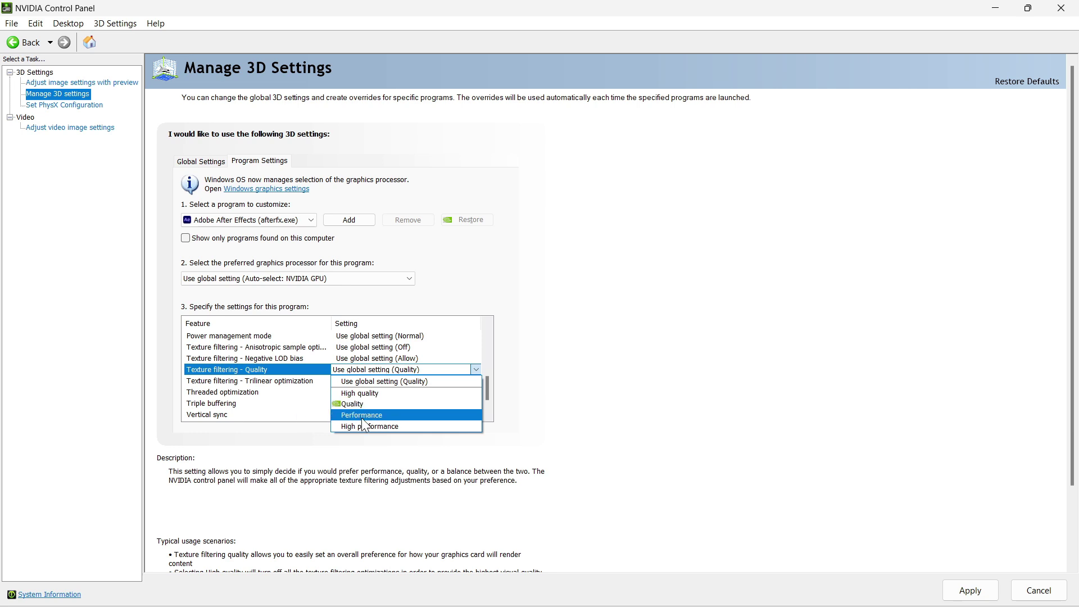
click(261, 427)
click(335, 381)
click(371, 381)
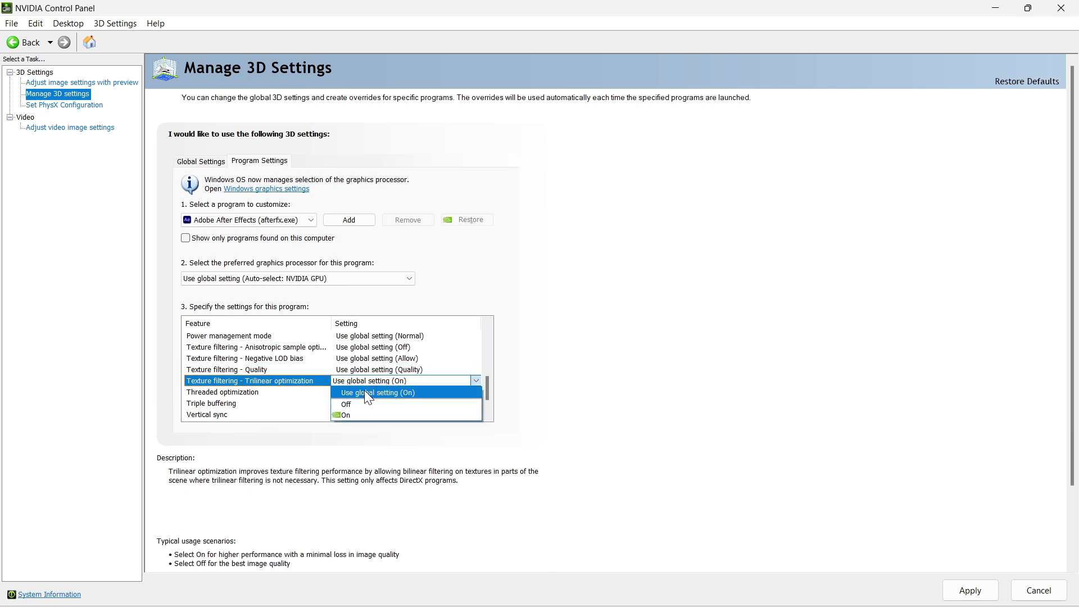
click(279, 395)
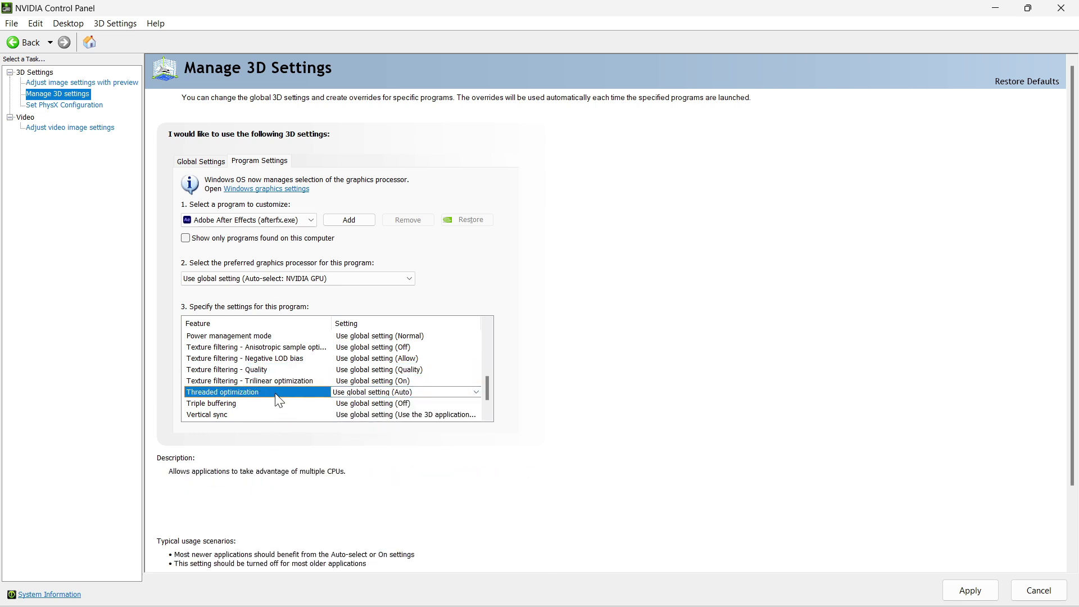
click(386, 392)
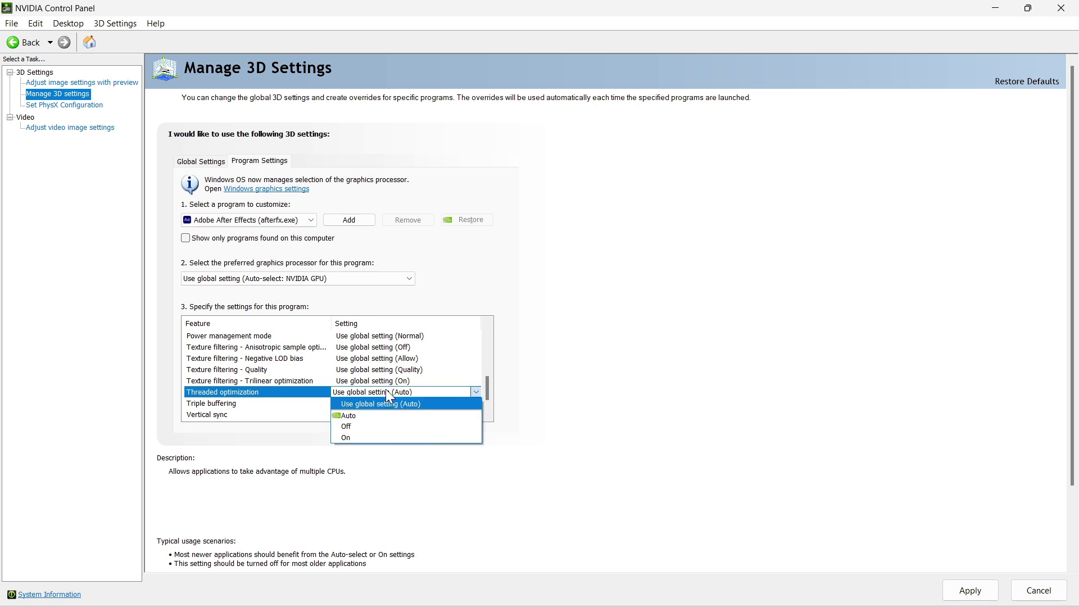
click(278, 403)
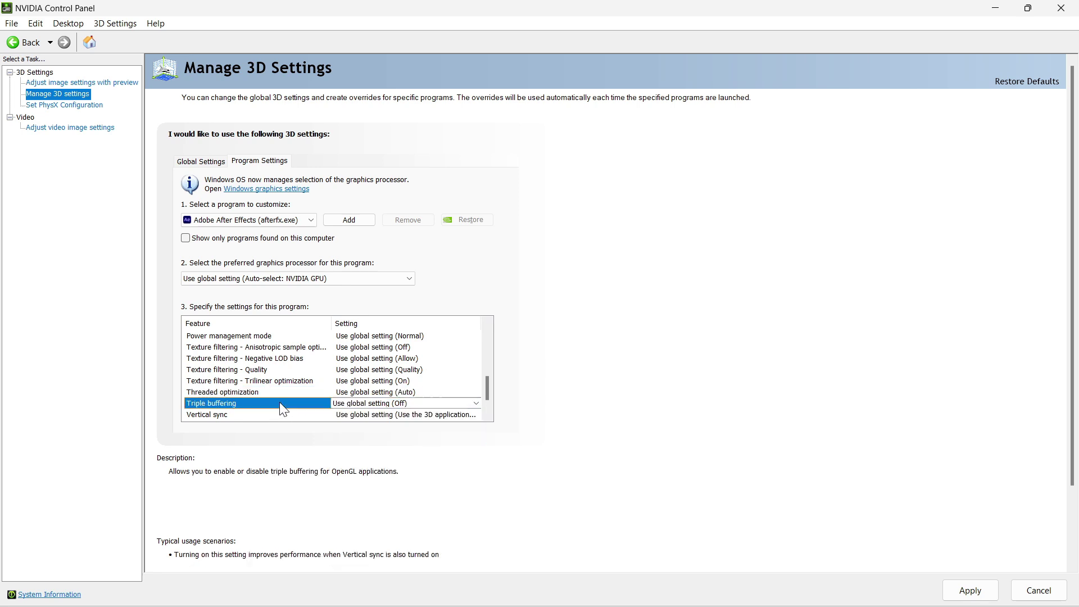
click(356, 405)
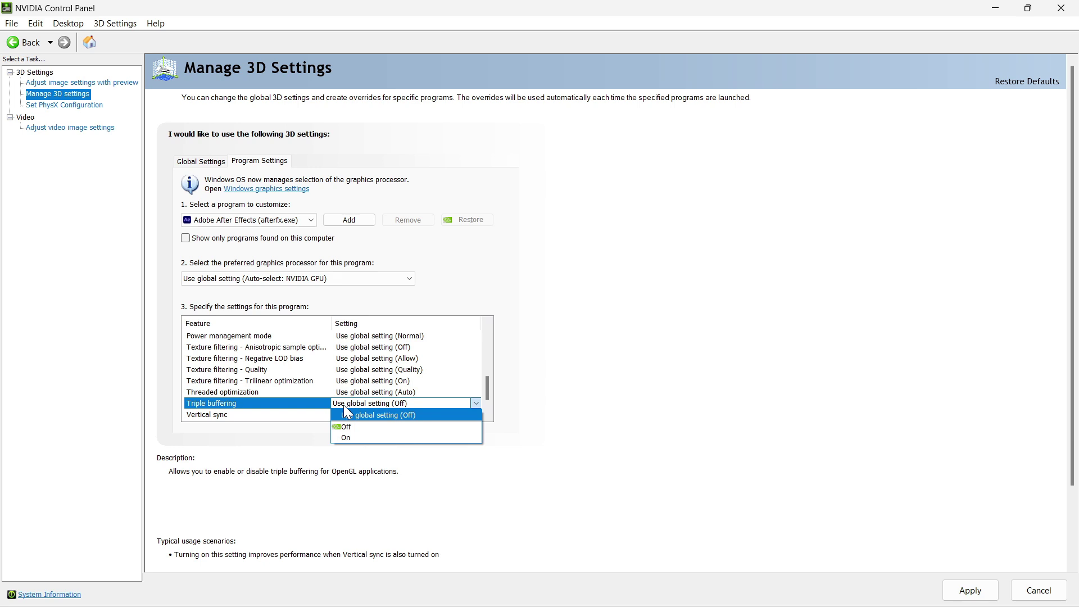
click(272, 415)
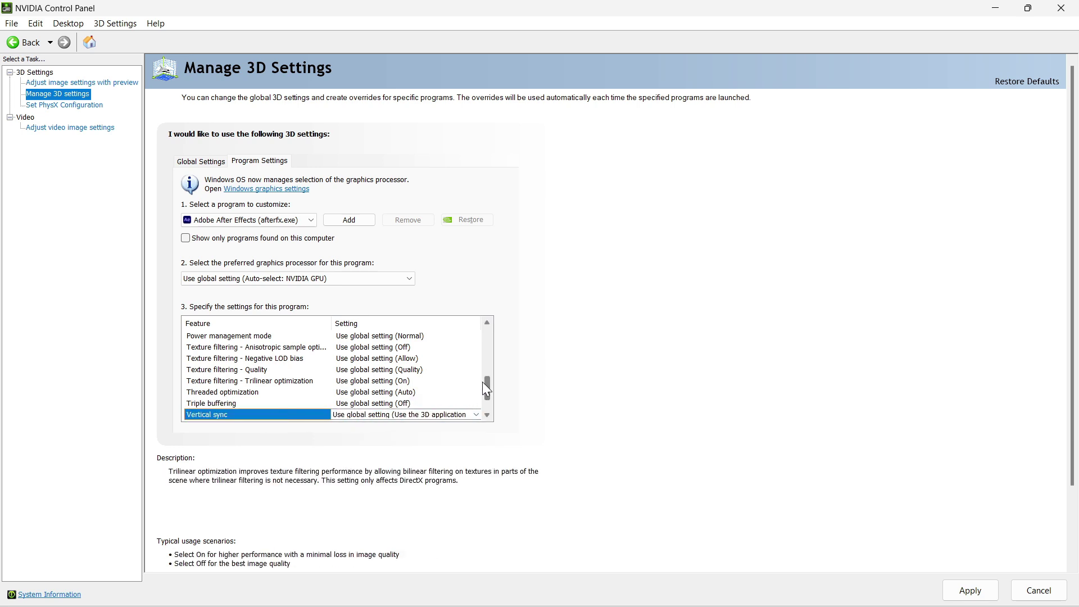
scroll(482, 382, down, 1)
click(371, 382)
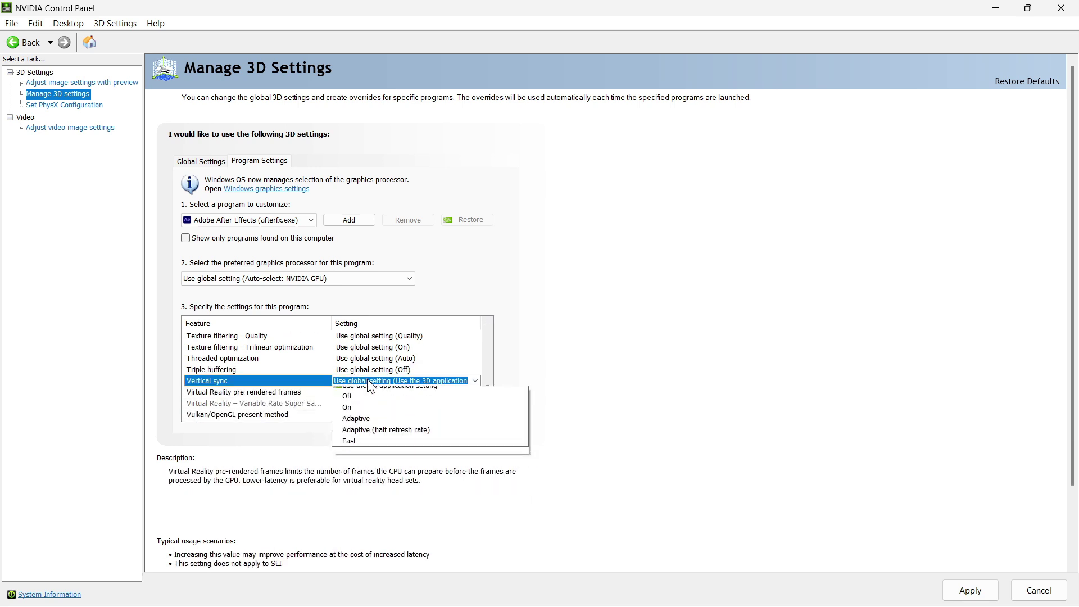
click(358, 383)
click(275, 393)
click(357, 392)
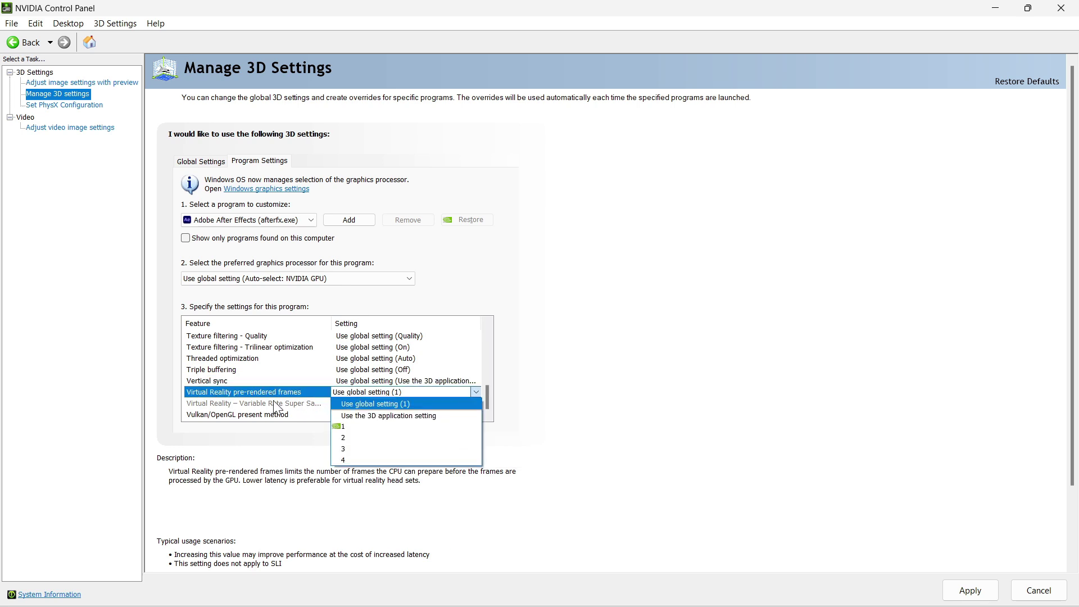
click(276, 416)
click(278, 416)
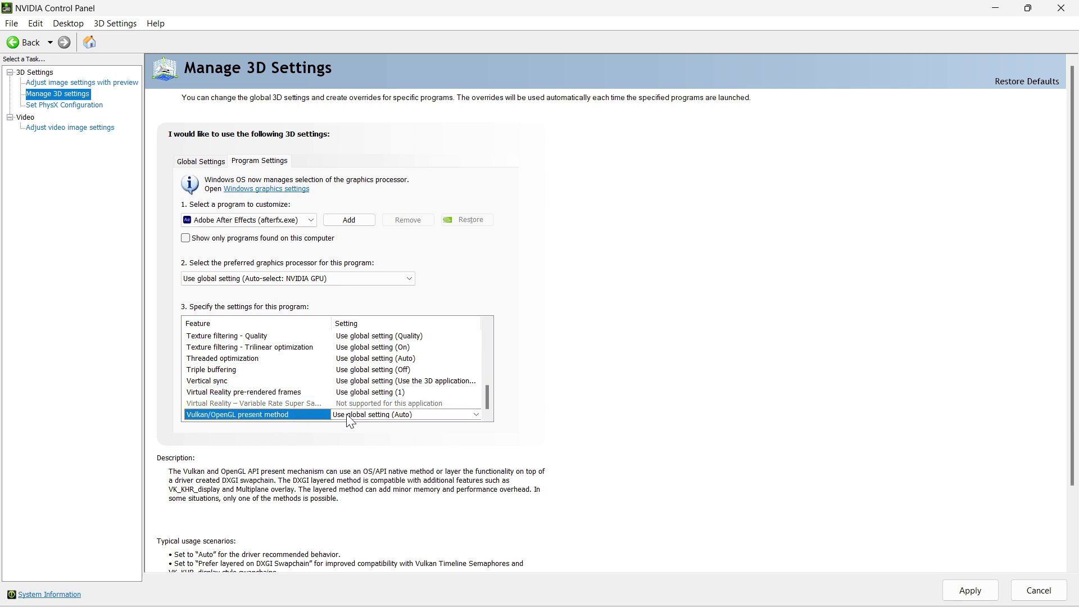
click(360, 416)
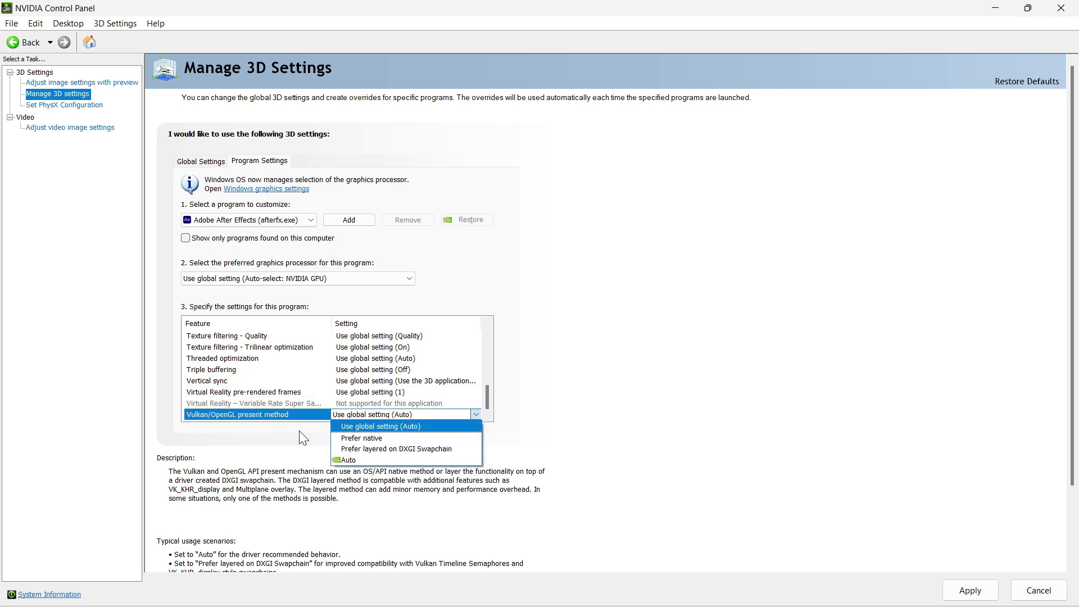
click(279, 447)
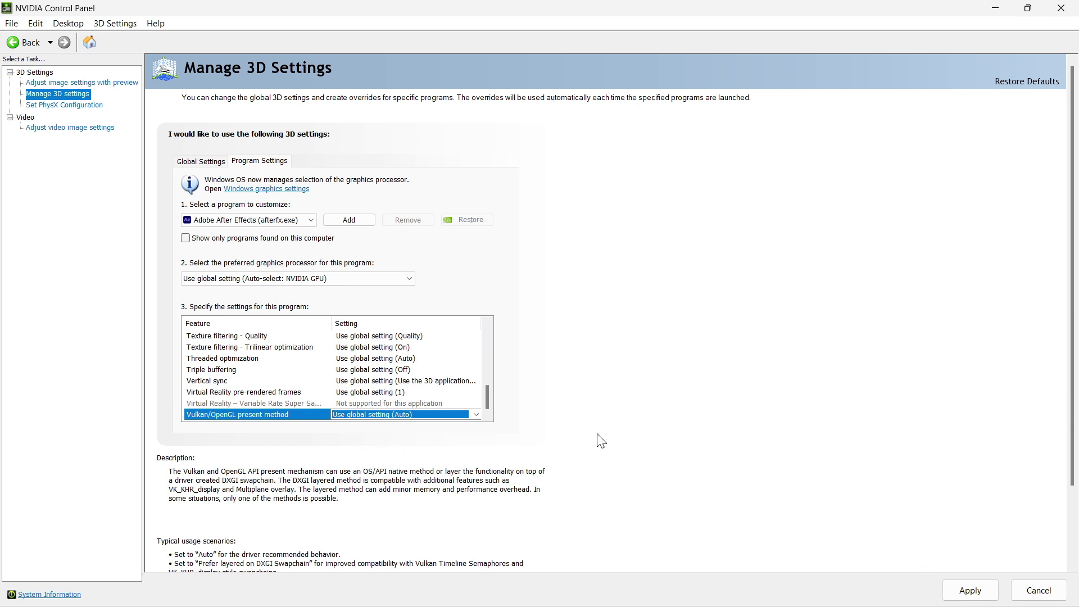
click(363, 404)
click(367, 414)
click(371, 416)
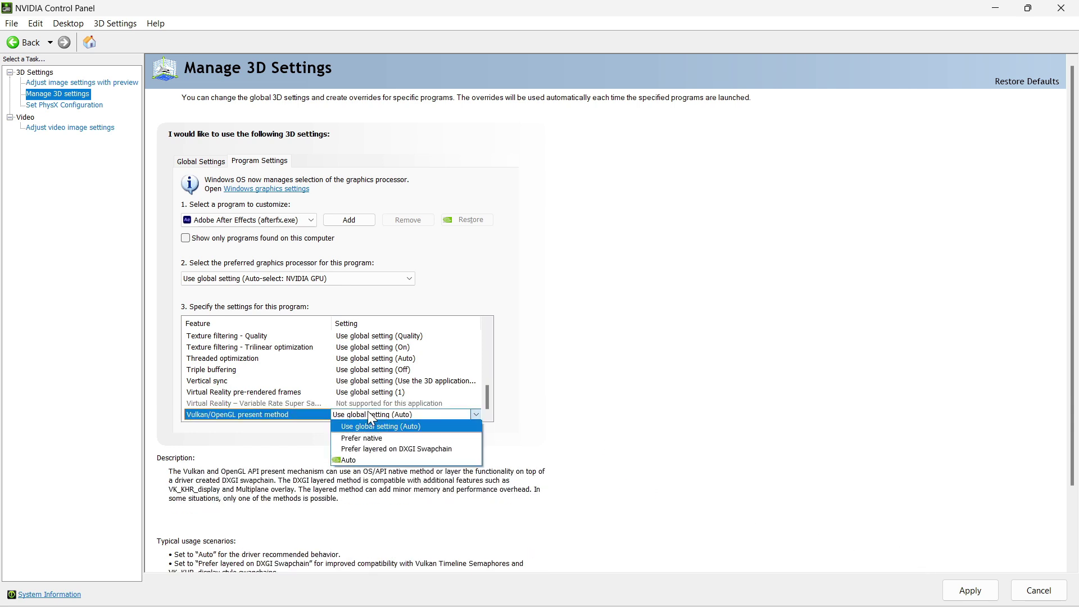
click(311, 452)
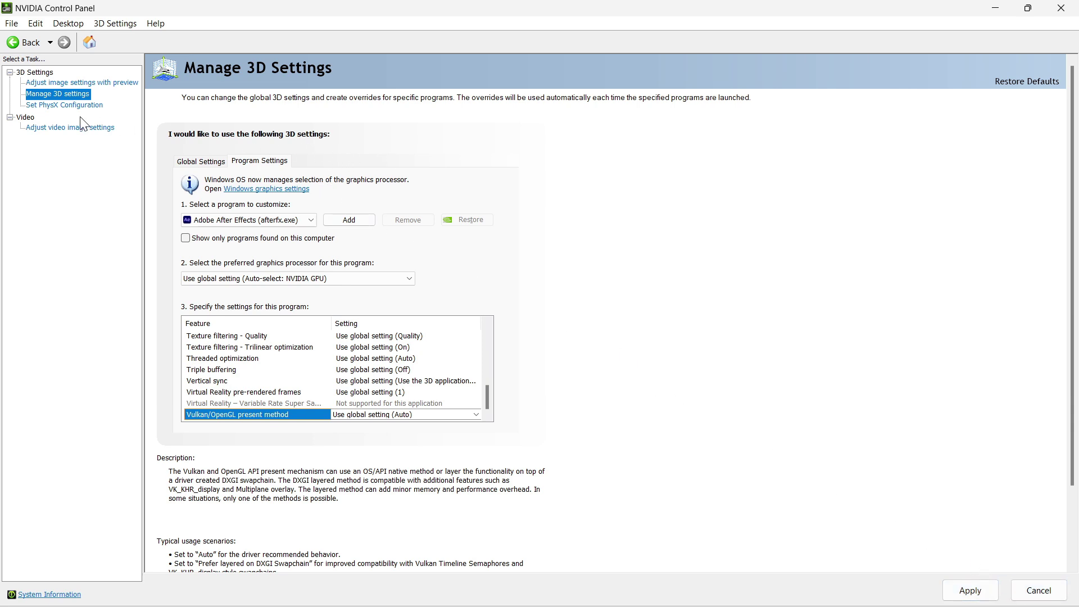
Open the image settings with preview page, then cancel pending changes and close NVIDIA Control Panel
click(84, 84)
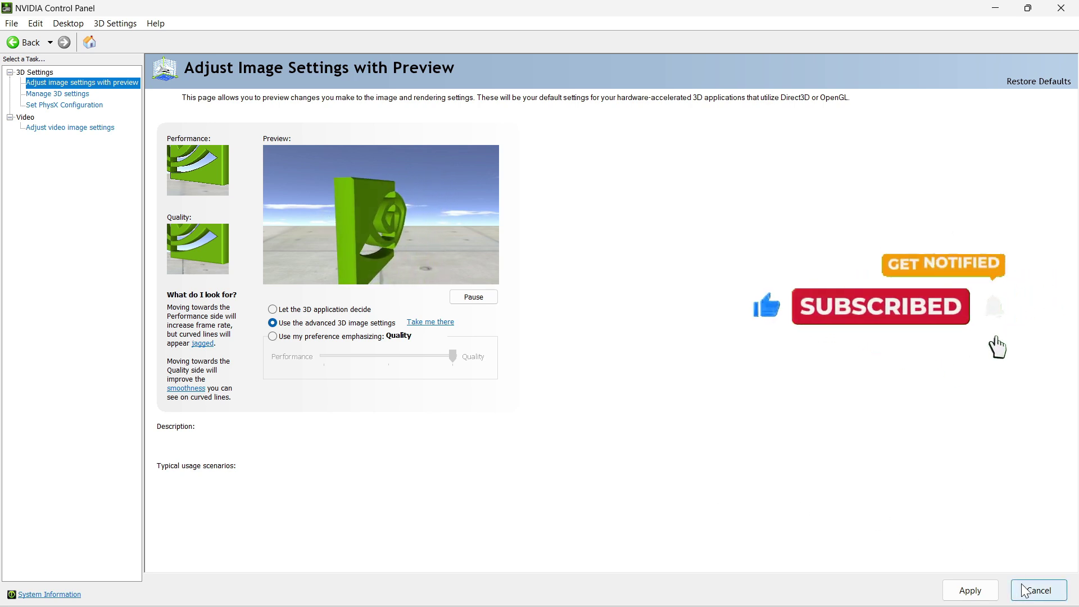
click(1039, 591)
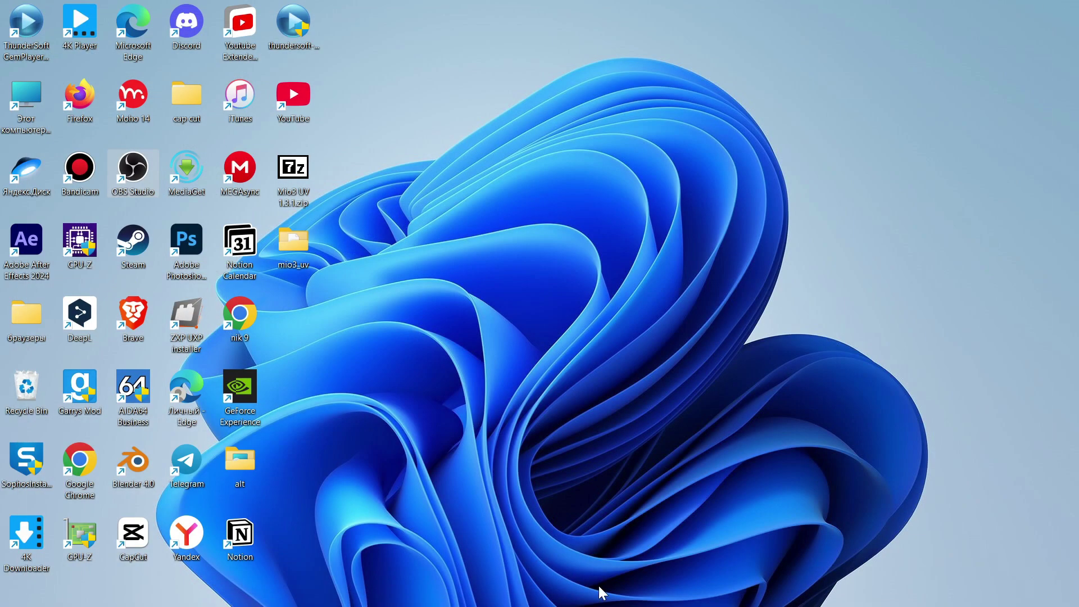